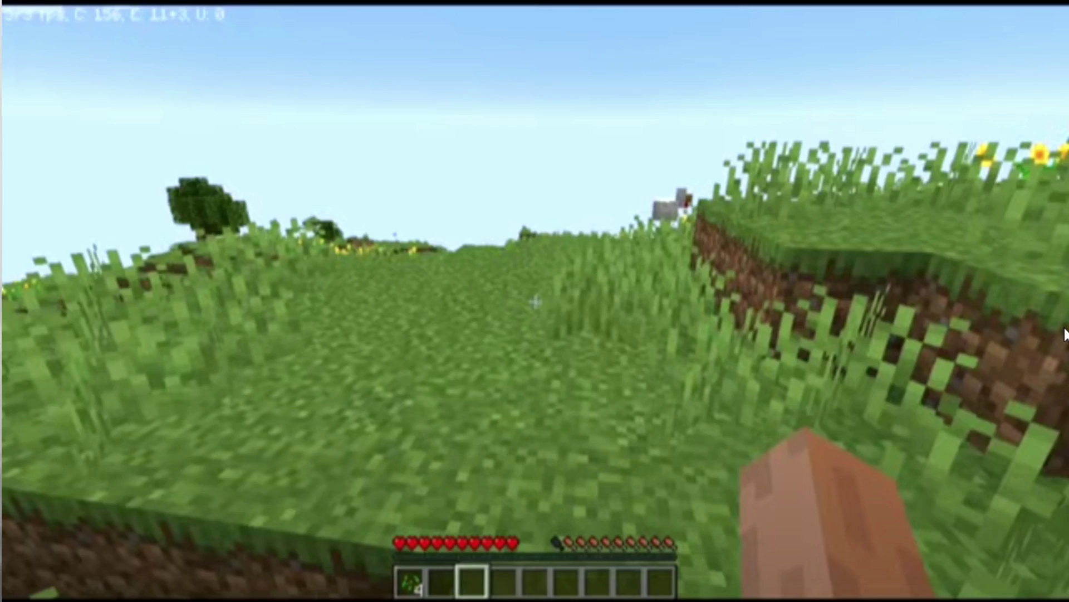
key(w)
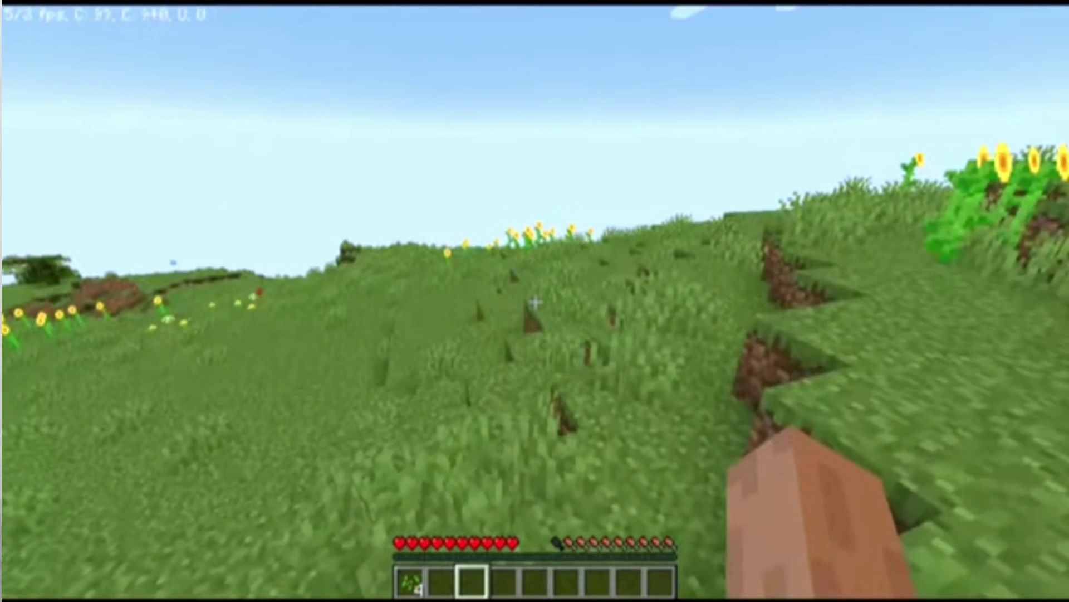
key(w)
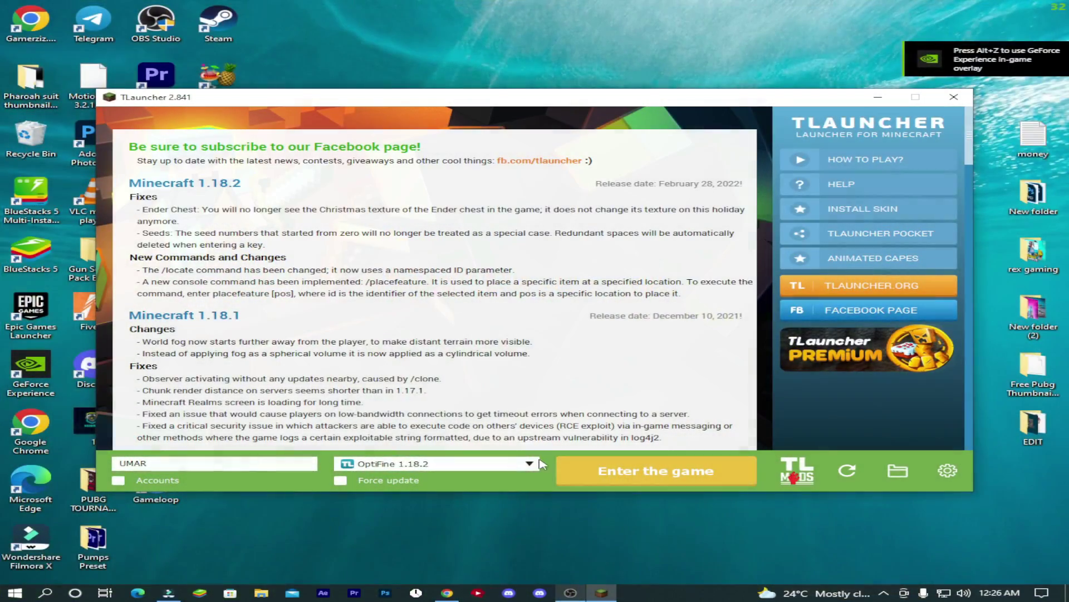
Select OptiFine 1.18.2 as the game version in TLauncher and close the launcher.
click(532, 466)
scroll(434, 423, up, 2)
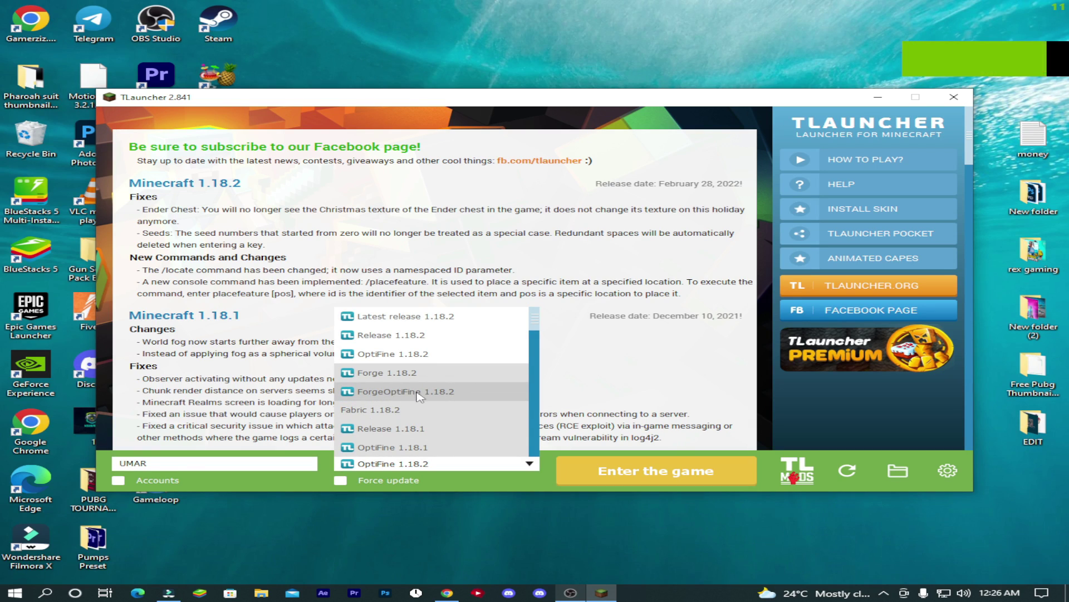
click(416, 355)
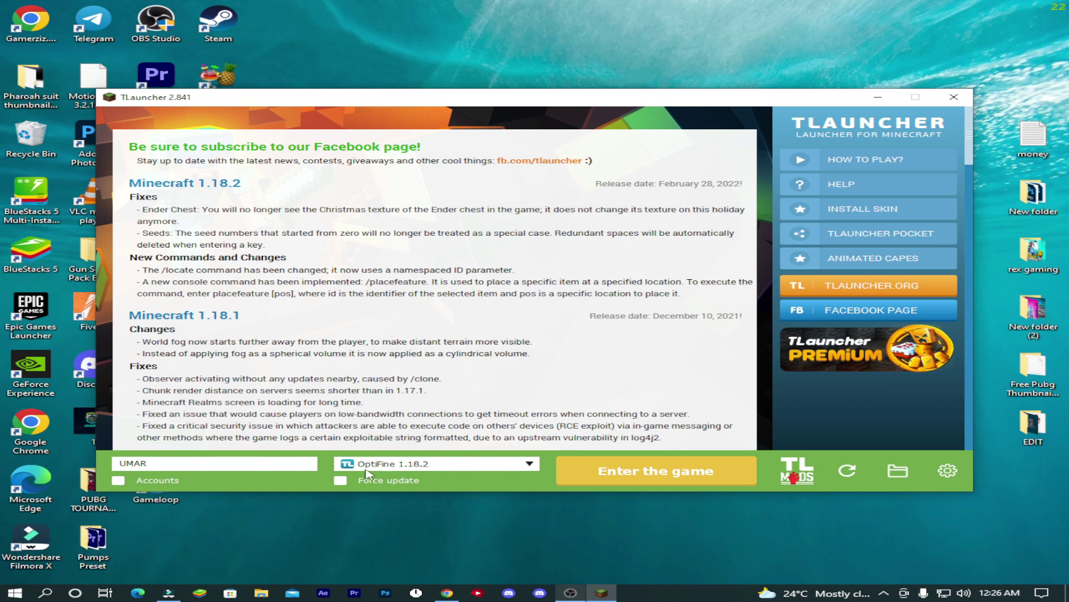
click(951, 101)
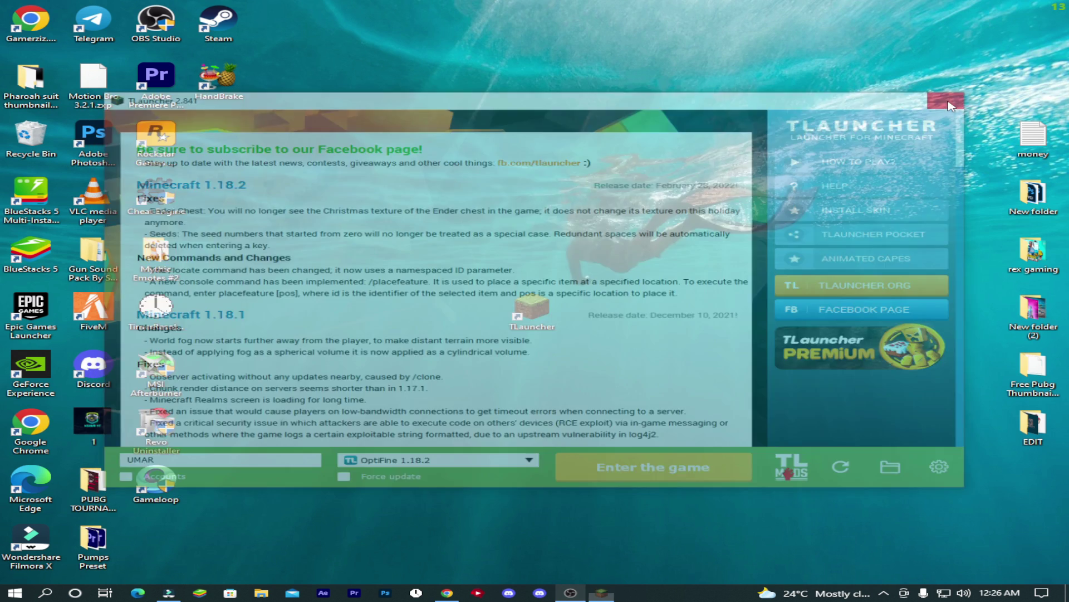
Go to the TLauncher shortcut's file location and show the properties of the TLauncher application in the .minecraft folder.
right_click(528, 314)
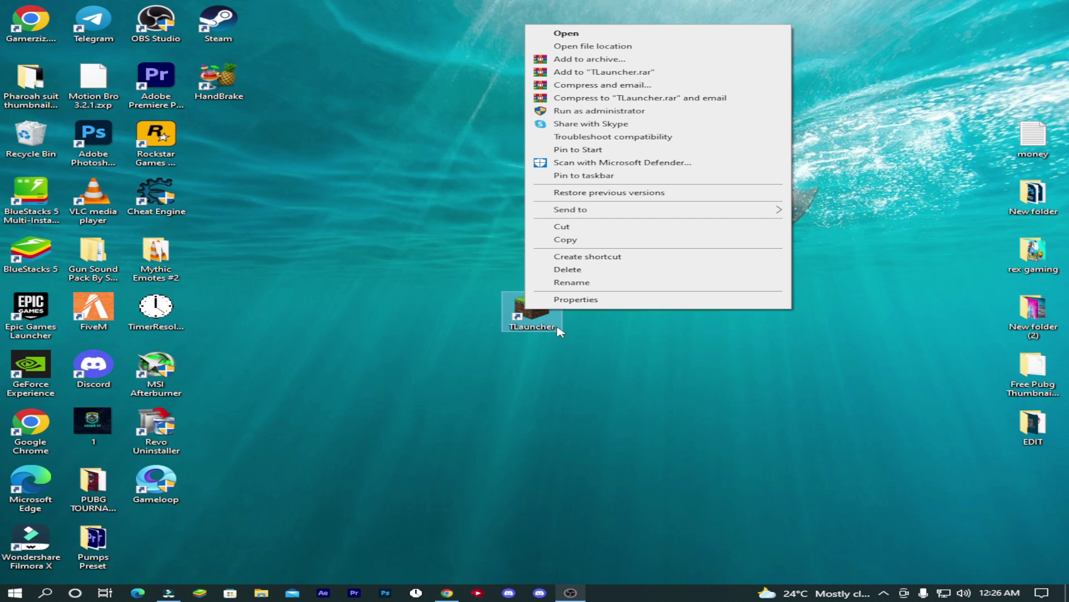
click(574, 49)
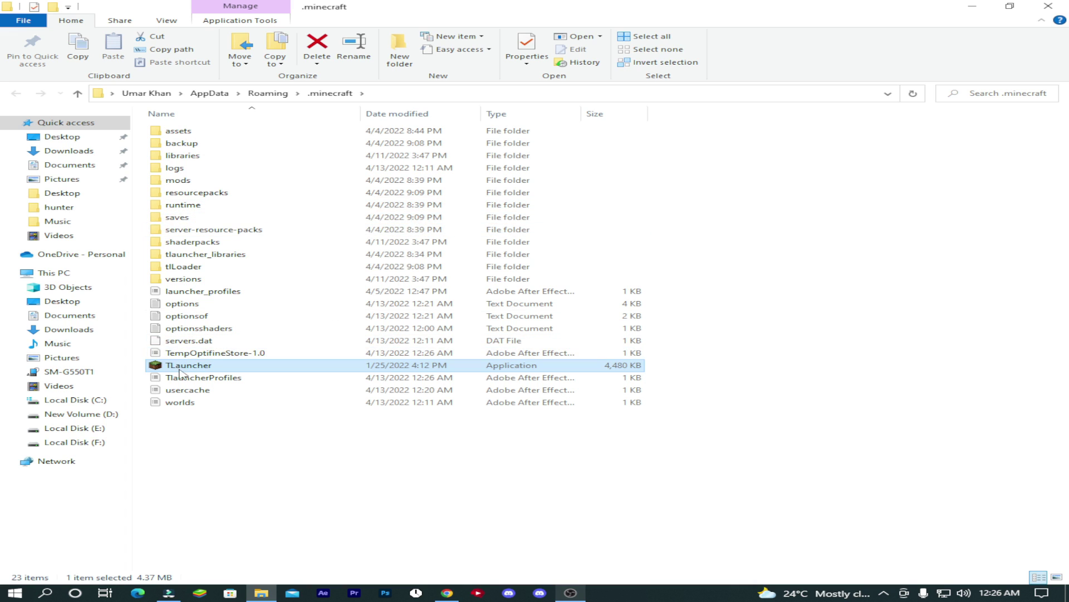
right_click(183, 372)
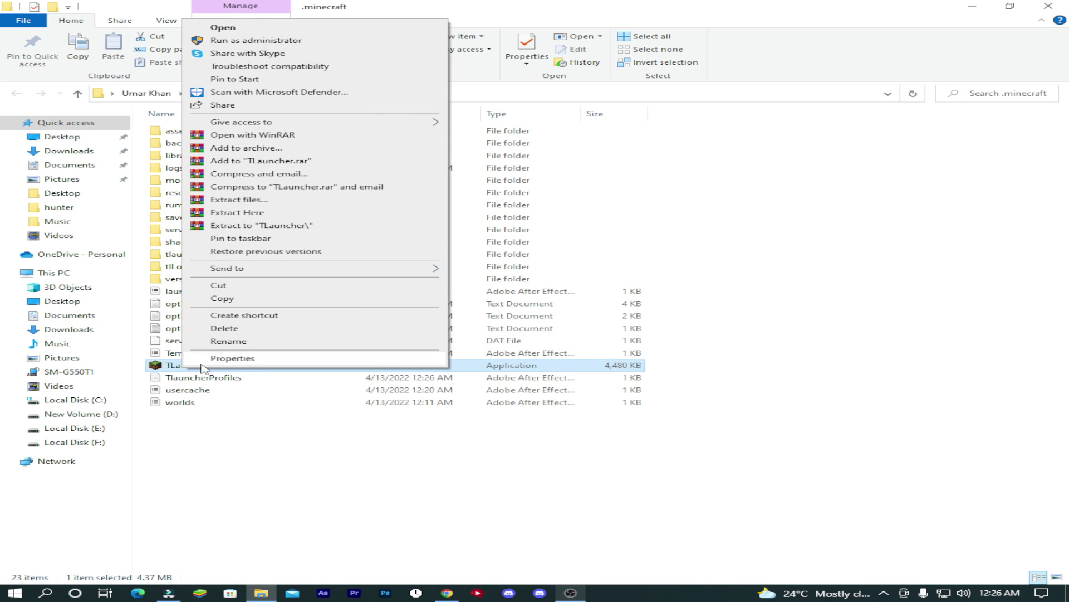
click(226, 358)
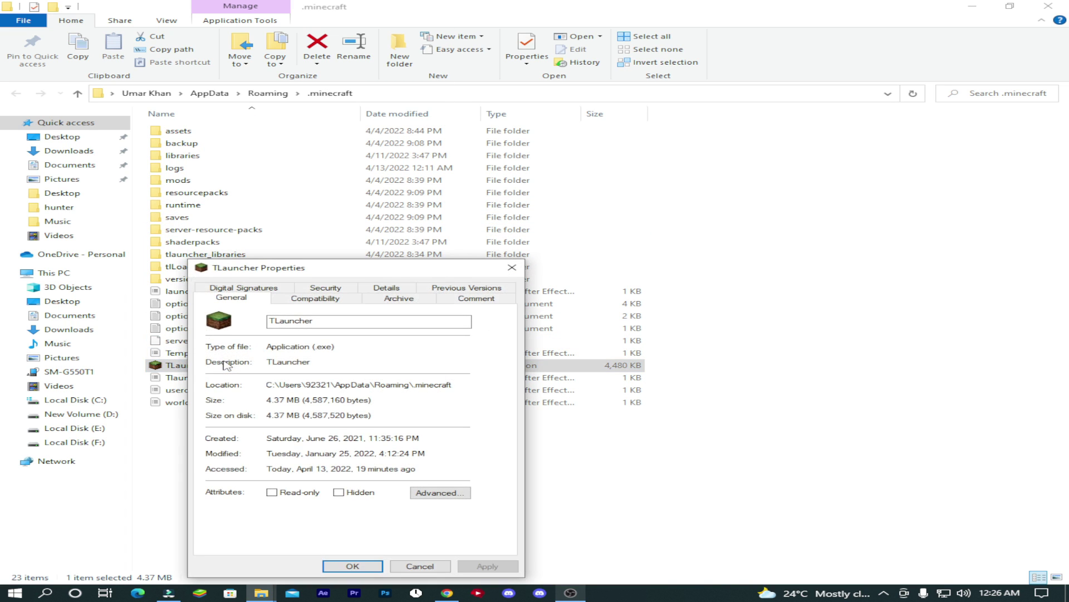
drag(357, 268, 492, 156)
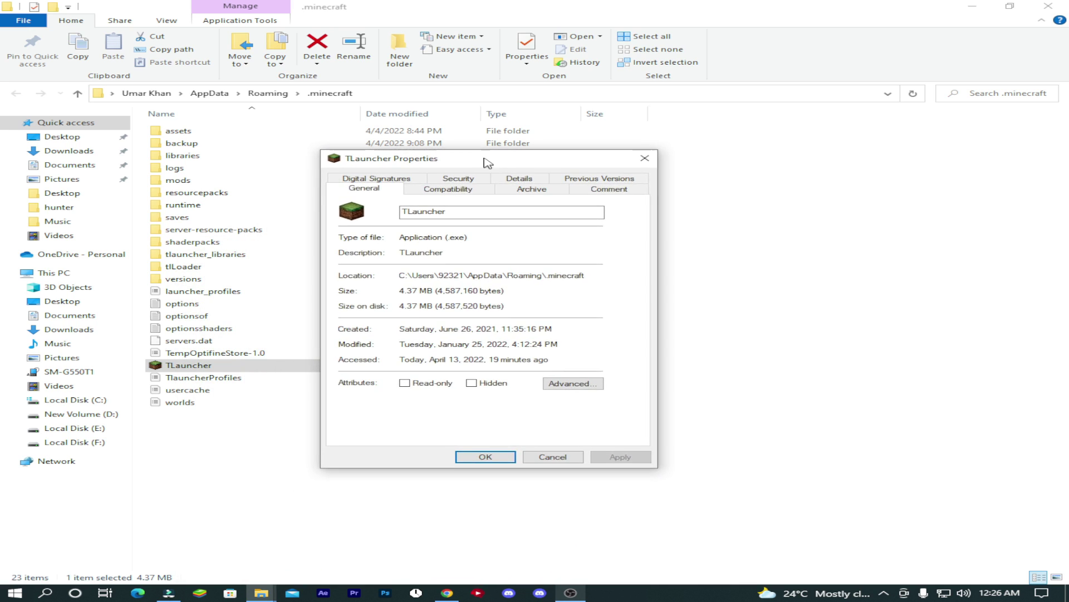
Disable fullscreen optimizations and enable running as an administrator in TLauncher's compatibility settings.
click(454, 189)
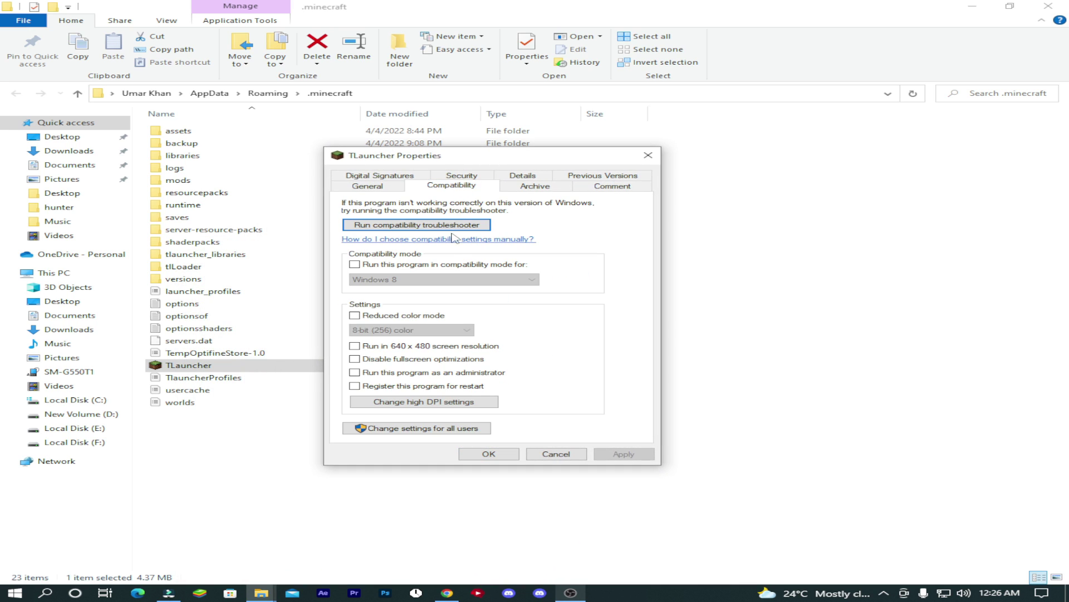
click(354, 359)
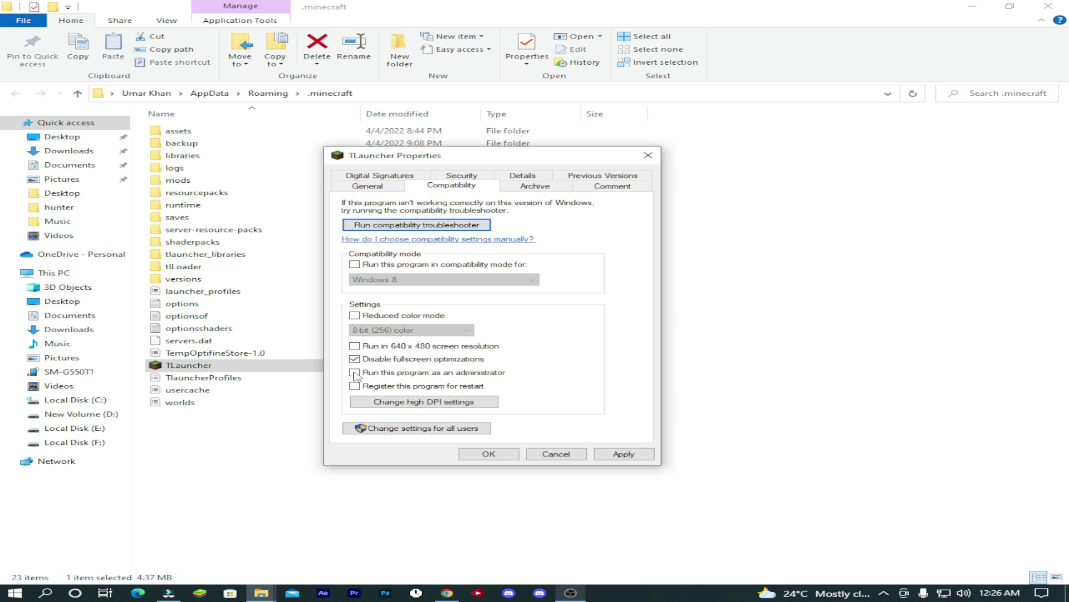
click(398, 372)
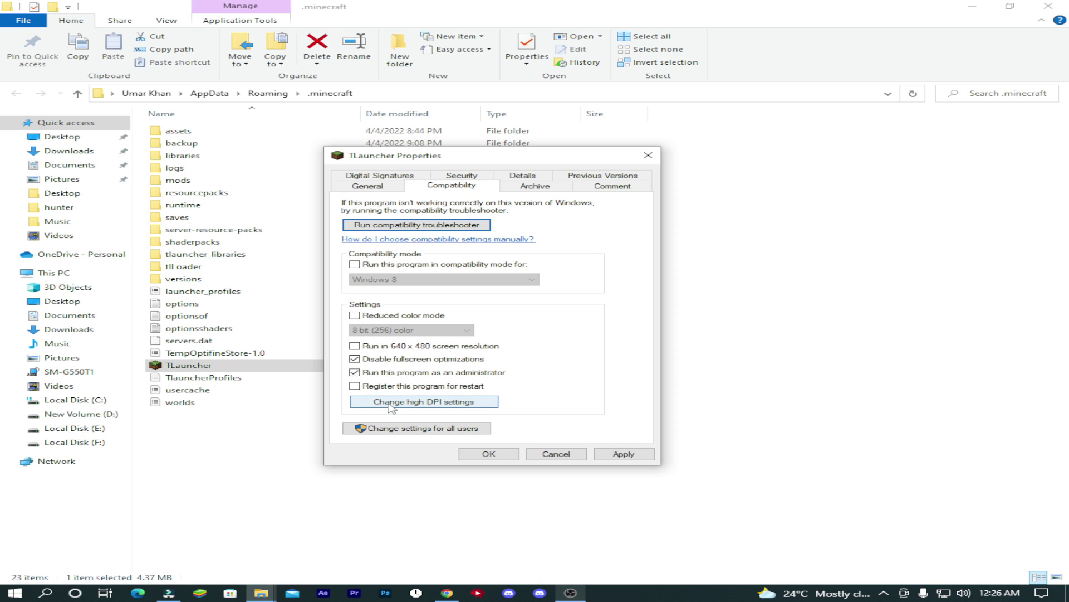
Override TLauncher's high DPI scaling behavior with scaling performed by Application, apply the properties and close the folder.
click(426, 402)
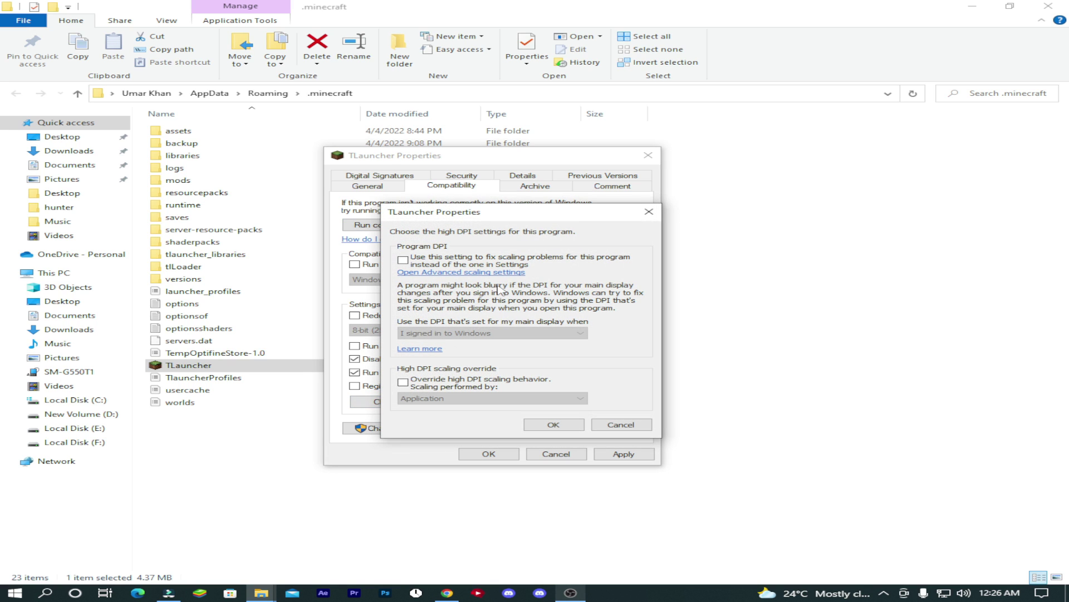
click(403, 382)
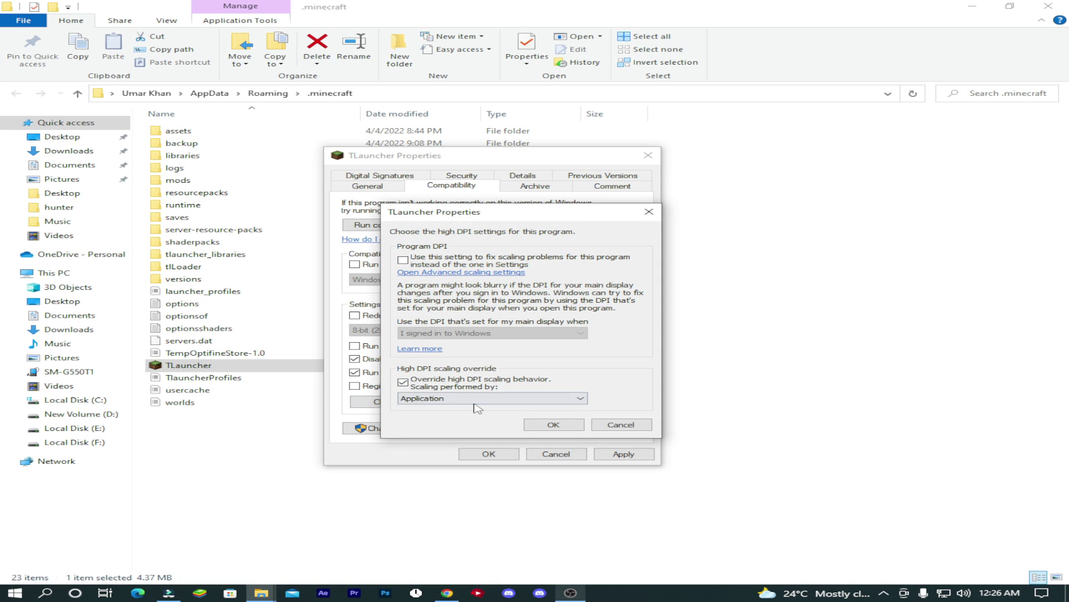
click(551, 425)
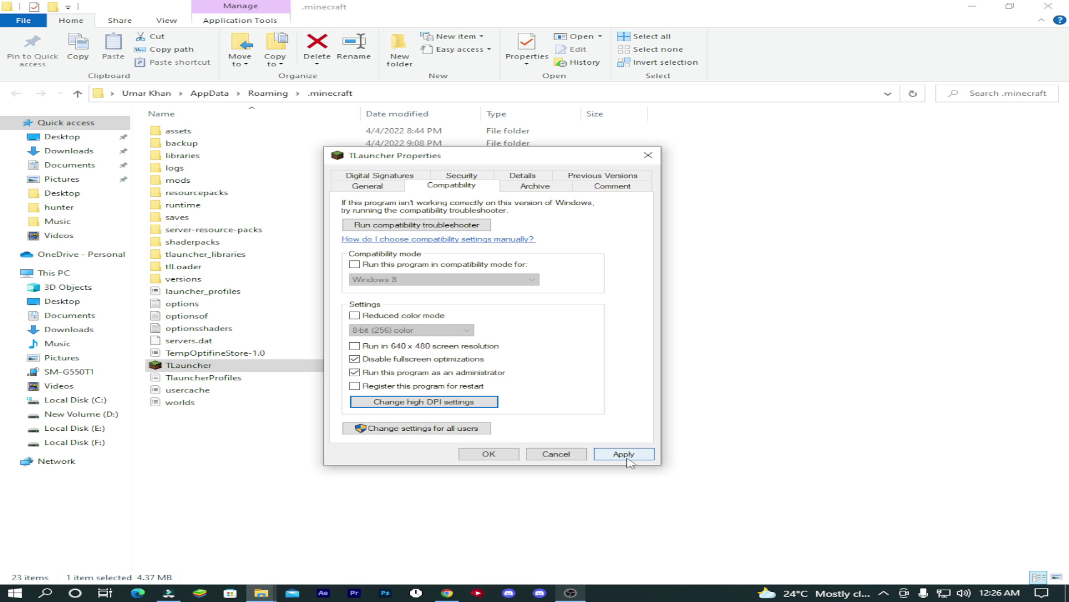
click(626, 457)
click(498, 454)
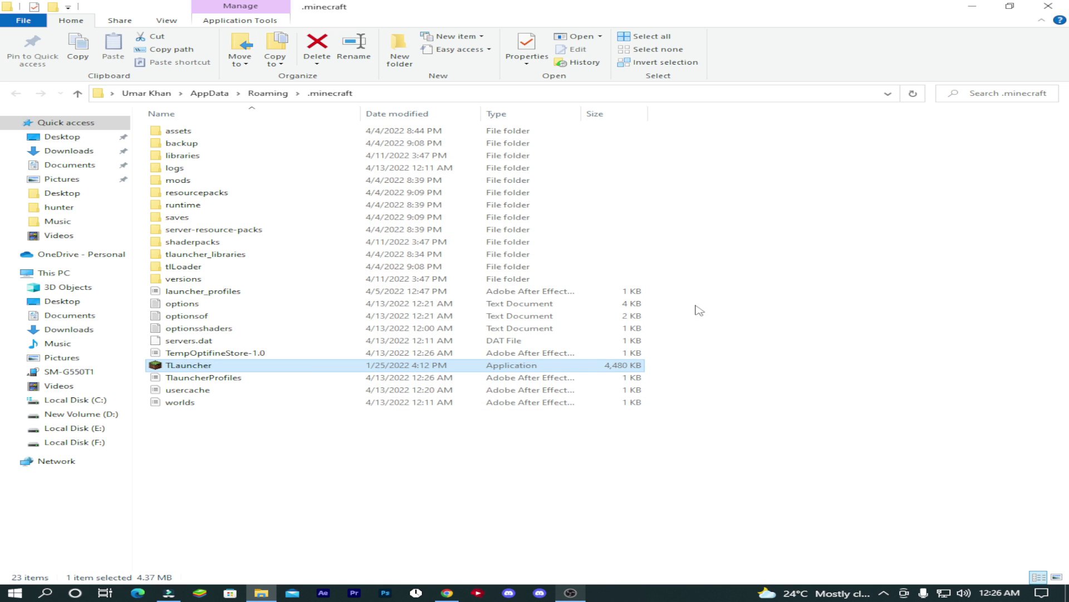
click(1048, 6)
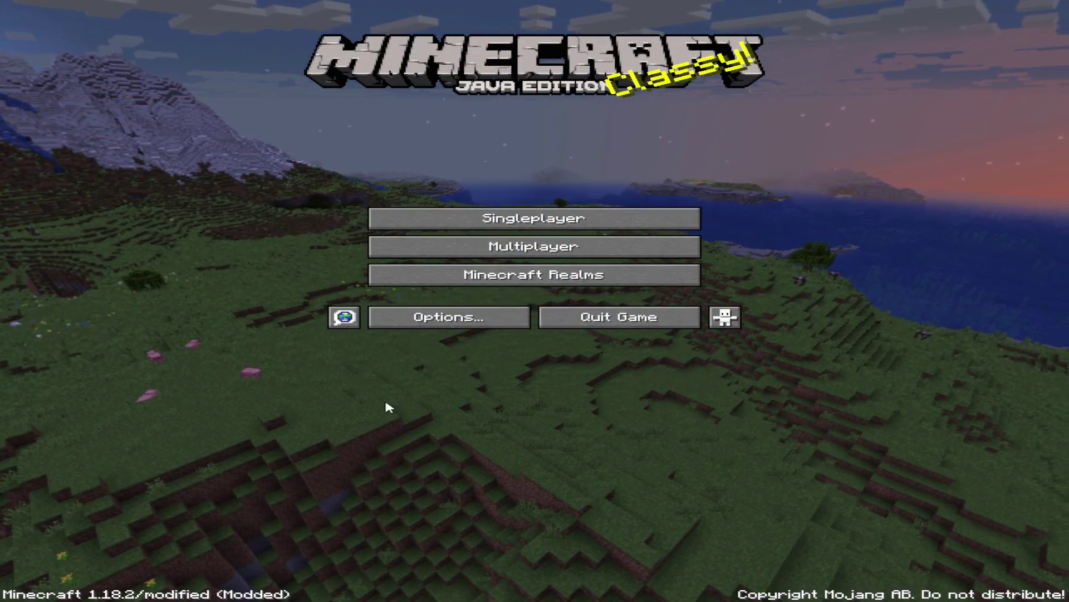
Set Graphics to Fast in Minecraft's video settings.
click(443, 321)
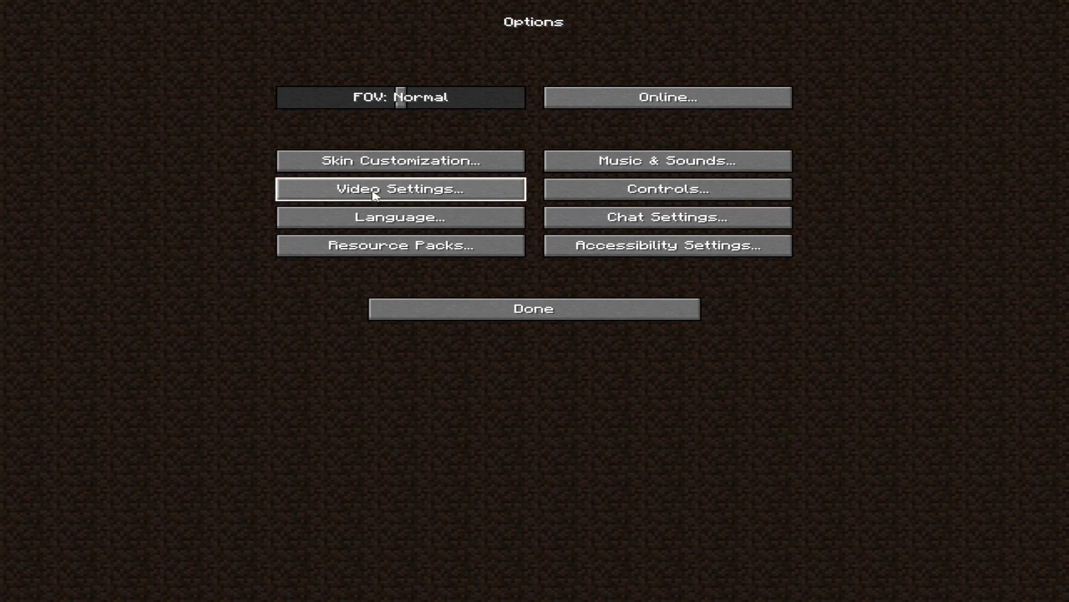
click(410, 192)
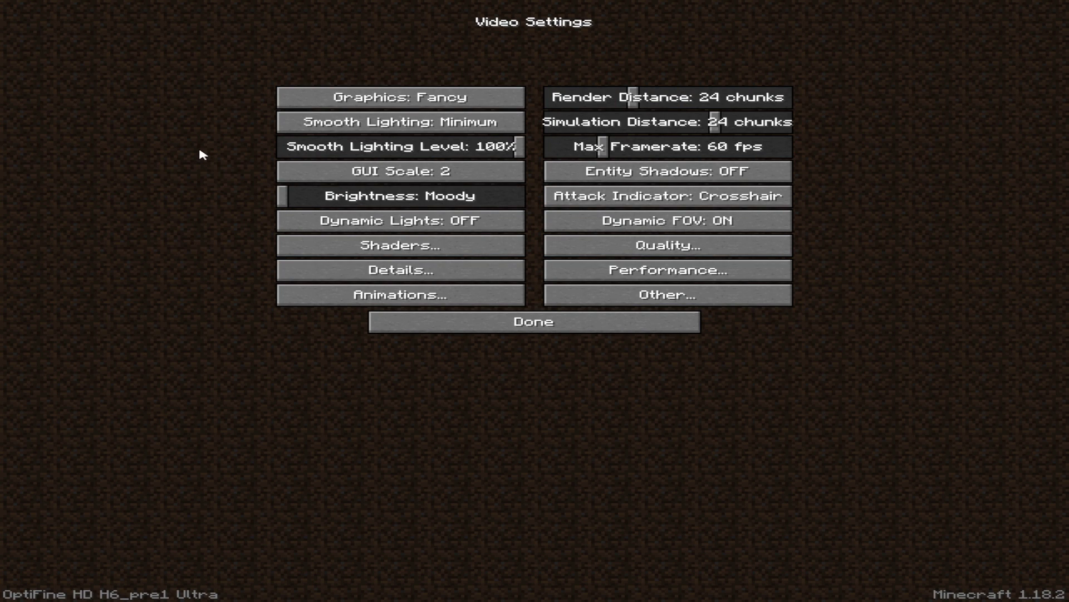
click(362, 100)
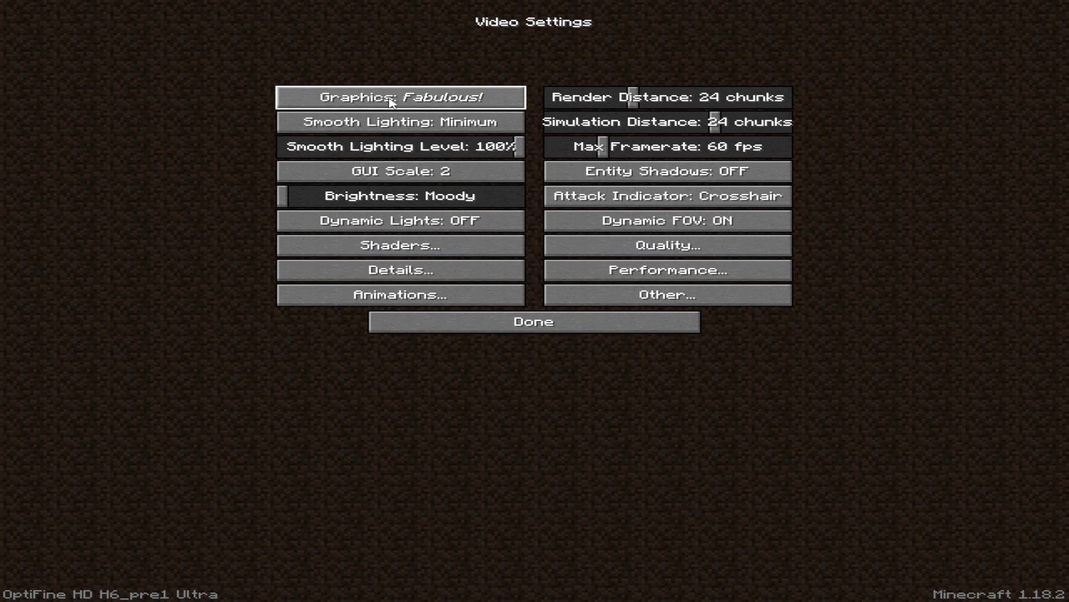
click(392, 100)
click(423, 100)
click(434, 104)
click(433, 104)
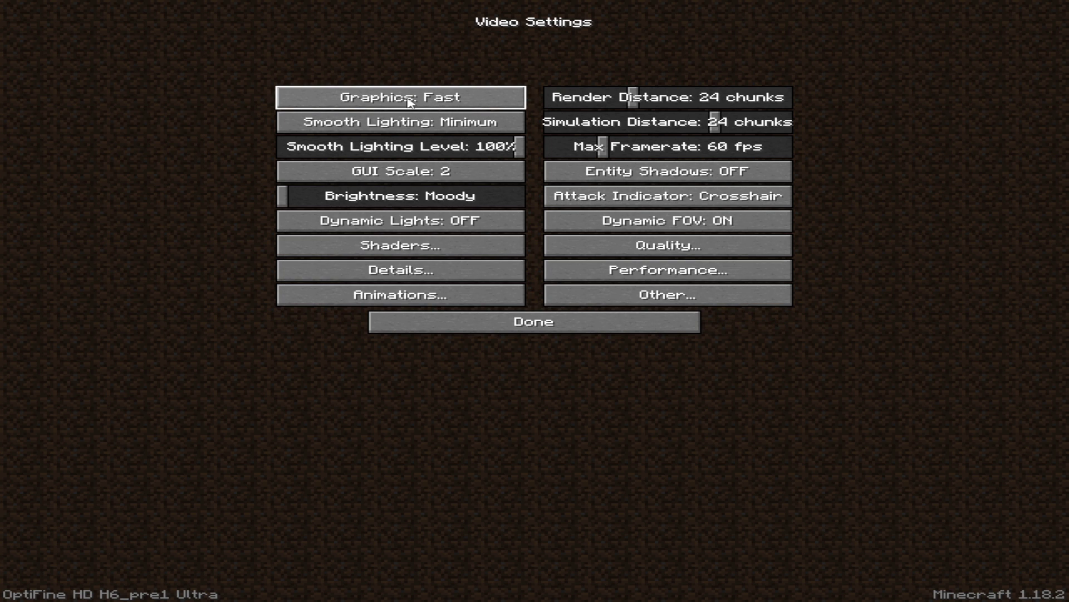
Turn off Smooth Lighting, lower Smooth Lighting Level to OFF and raise Brightness to Bright.
click(440, 120)
click(441, 123)
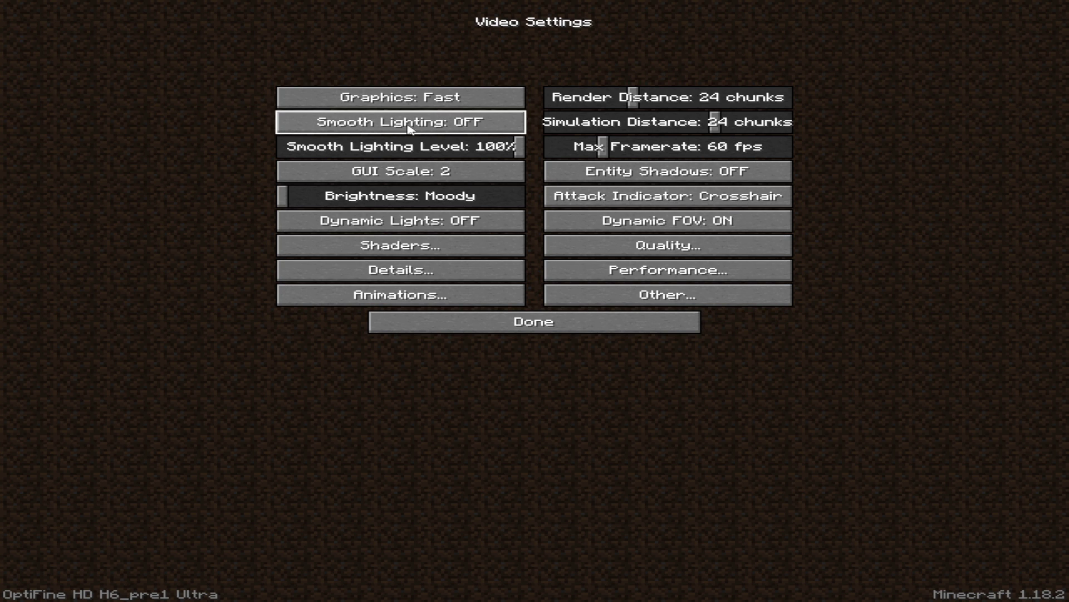
drag(519, 146, 249, 159)
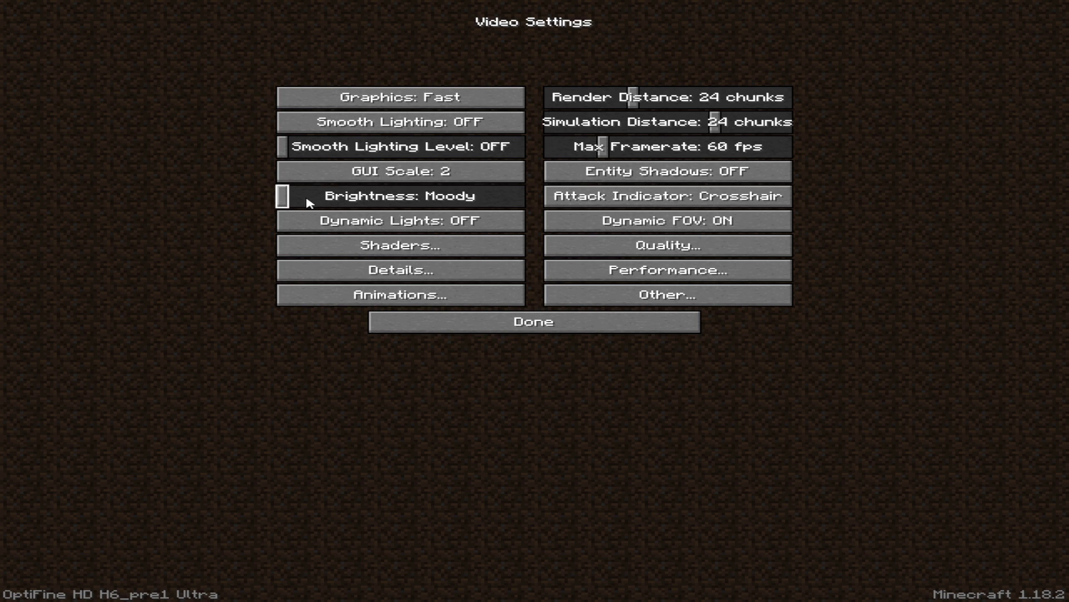
drag(308, 201, 528, 203)
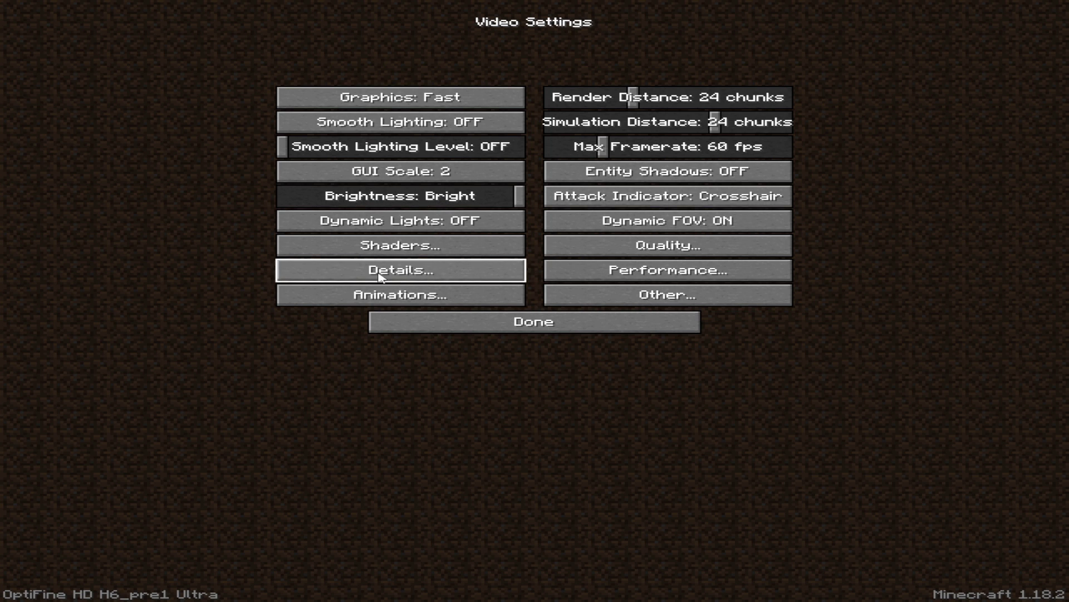
In the detail settings, turn Clouds off and set Trees to Fast.
click(423, 275)
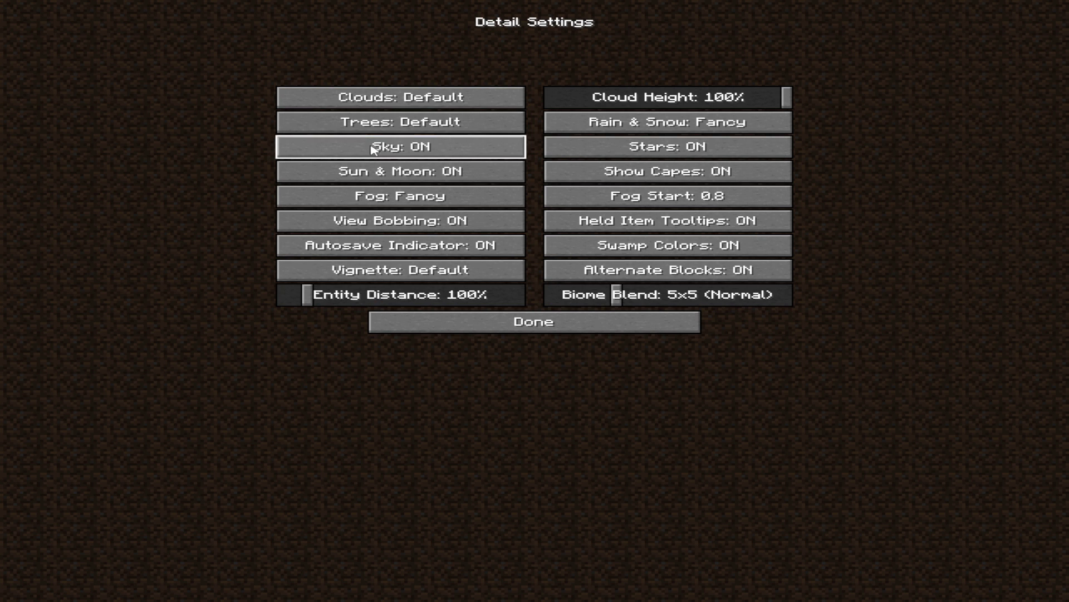
click(402, 107)
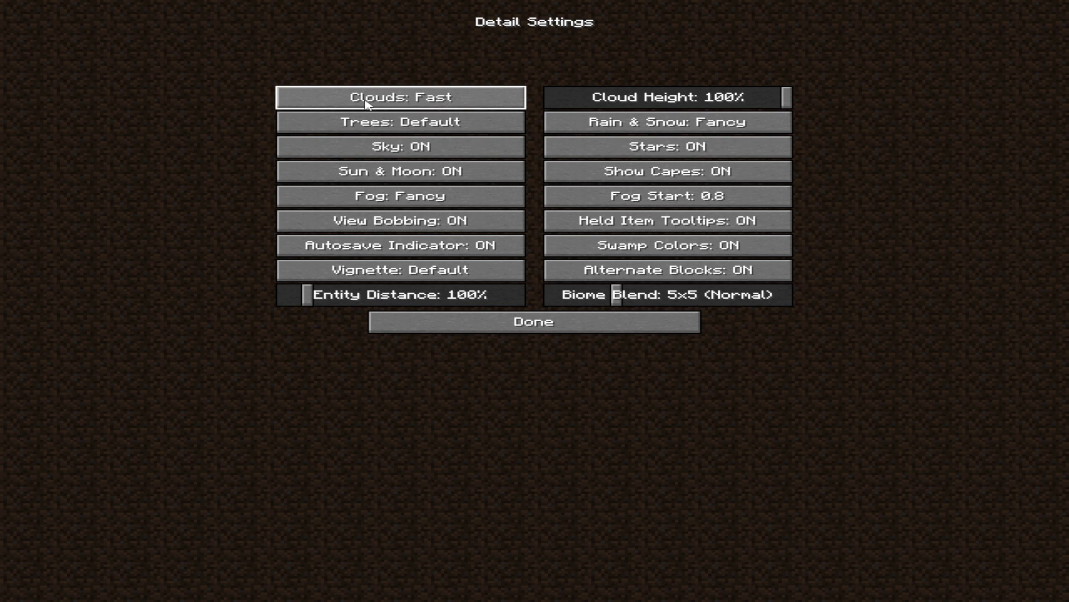
click(370, 106)
click(376, 106)
click(390, 122)
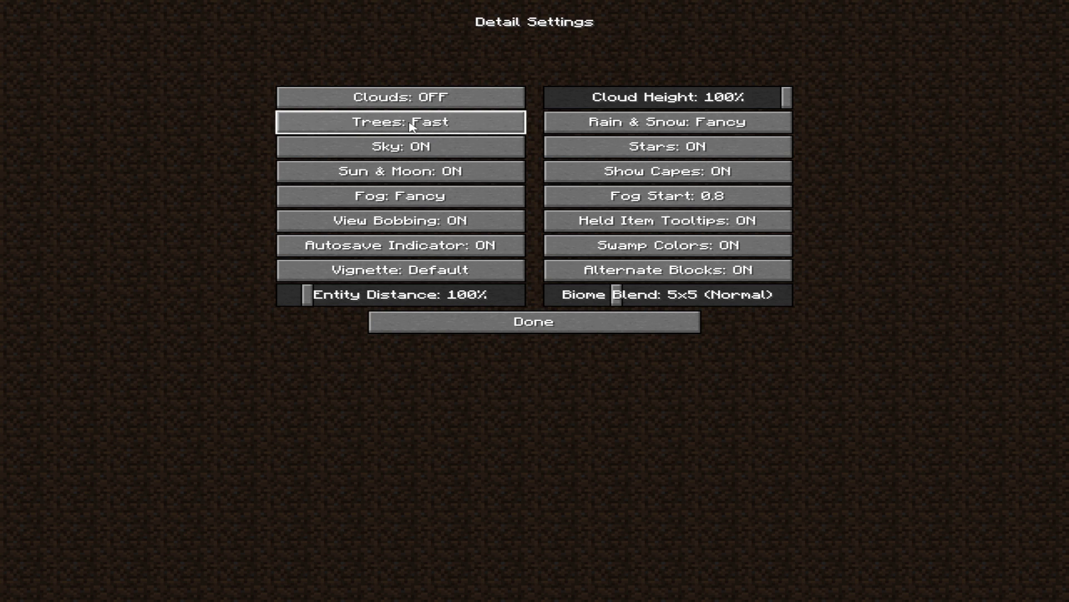
Turn off Sky, Sun & Moon, Fog, View Bobbing and the Autosave Indicator.
click(401, 152)
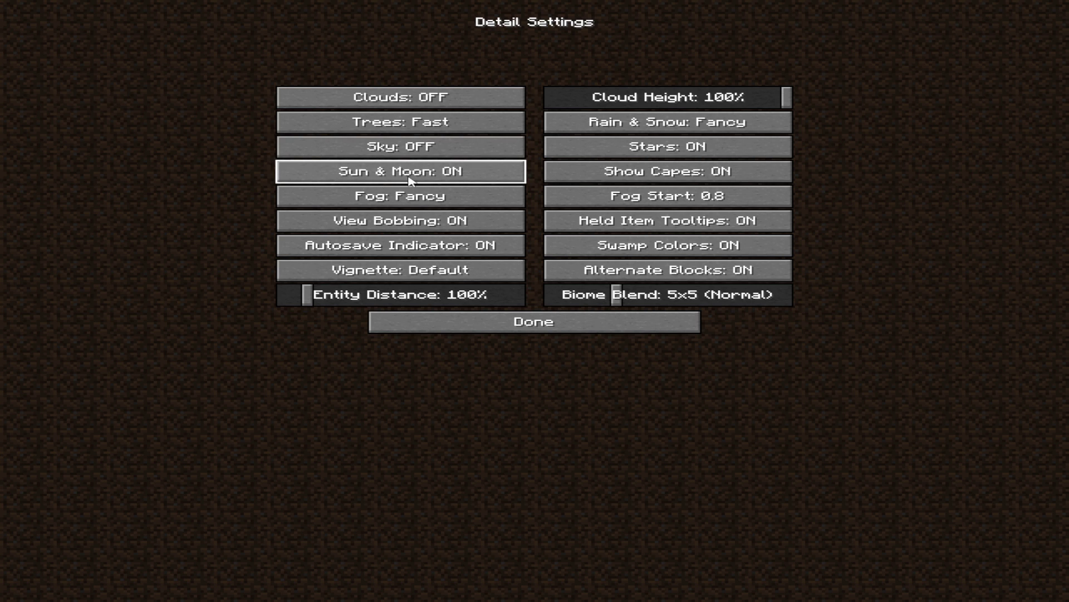
click(458, 182)
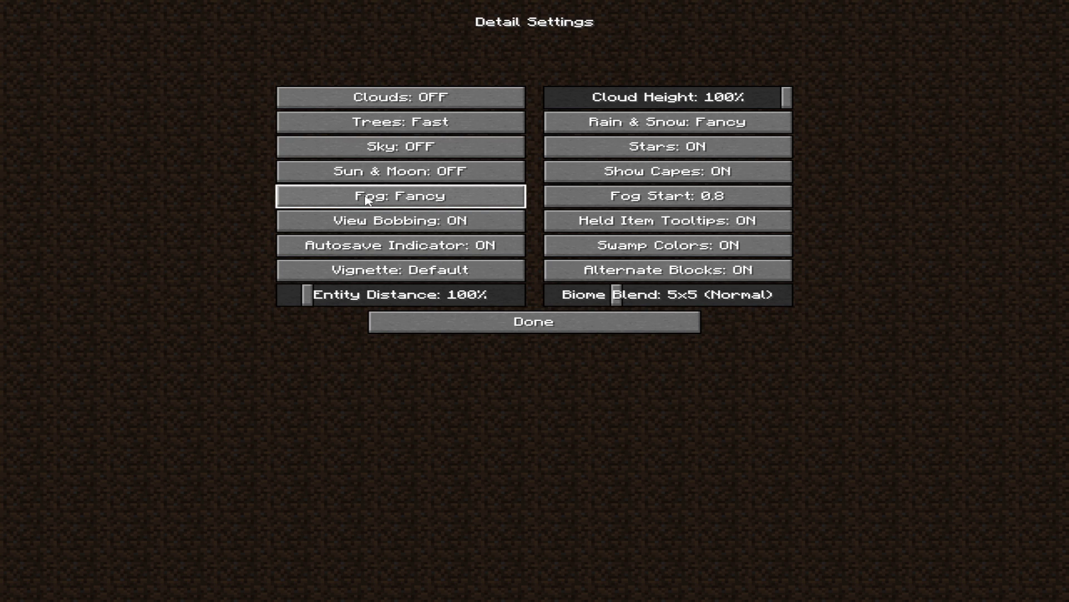
click(389, 201)
click(405, 229)
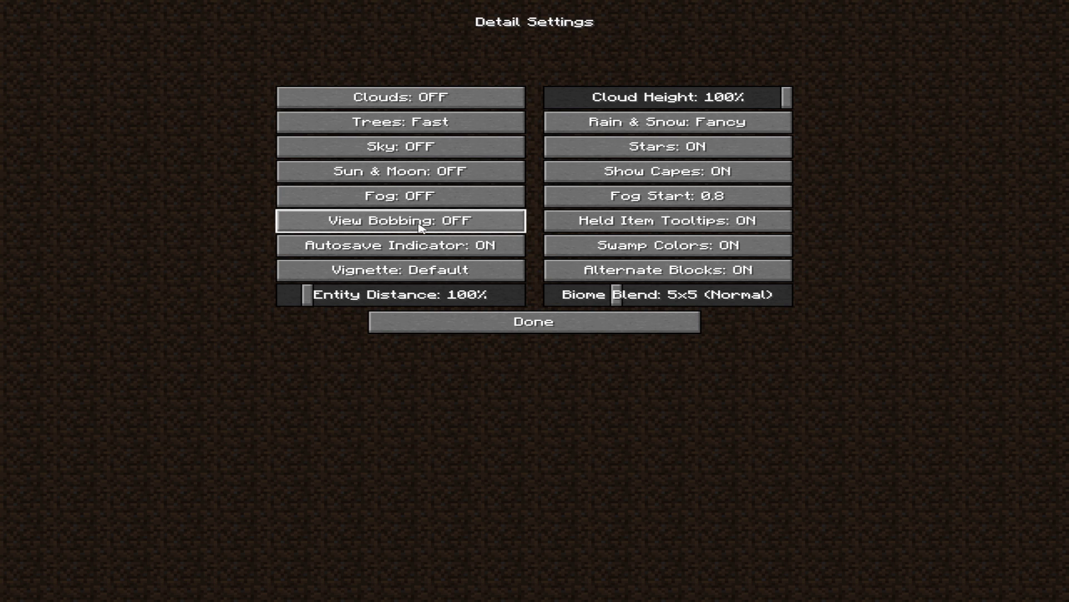
click(380, 253)
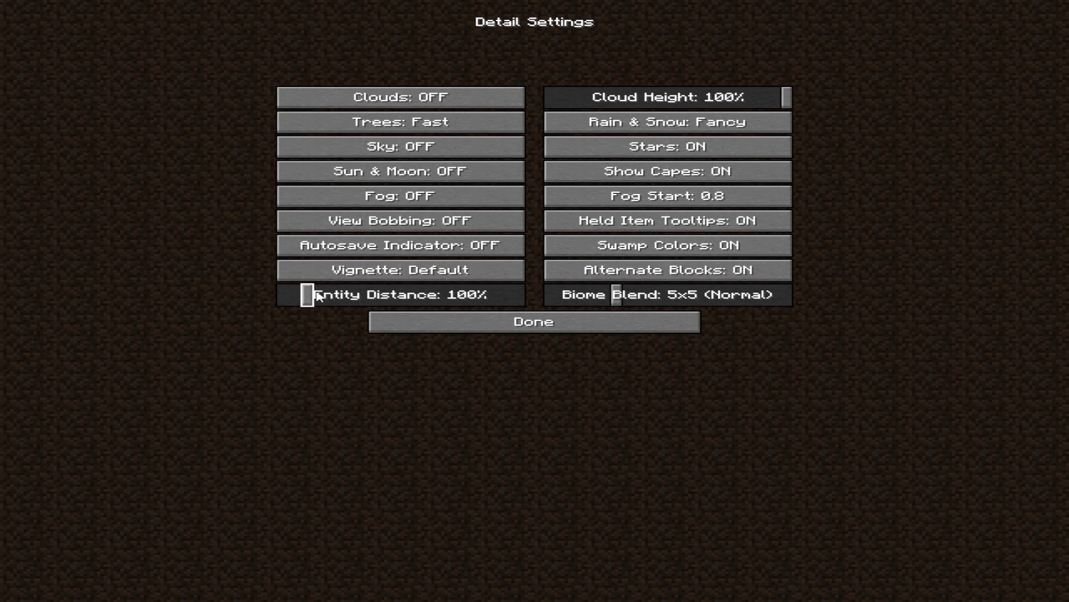
Set Entity Distance to 100% and Biome Blend to OFF (Fastest), and turn off Alternate Blocks and Swamp Colors.
mouse_move(306, 295)
mouse_down()
mouse_move(279, 295)
mouse_move(312, 302)
mouse_up()
drag(616, 299, 513, 291)
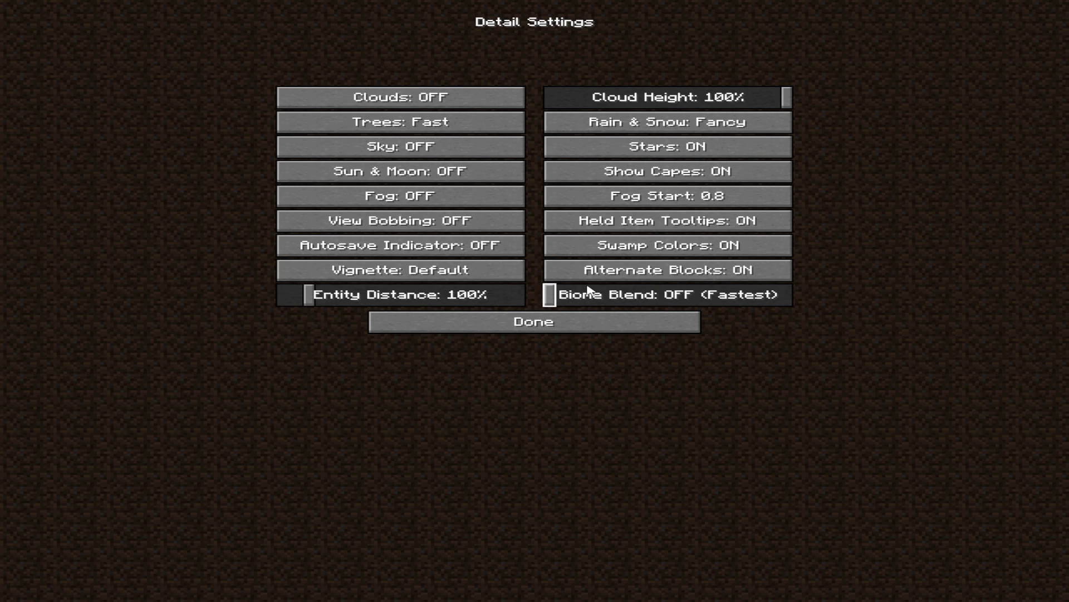
click(624, 278)
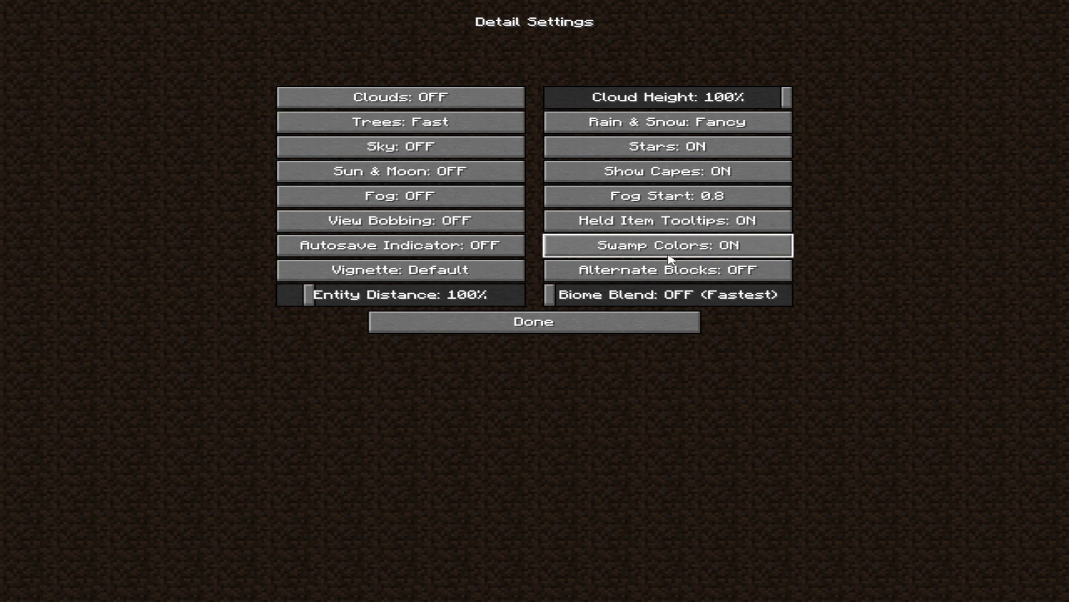
click(690, 254)
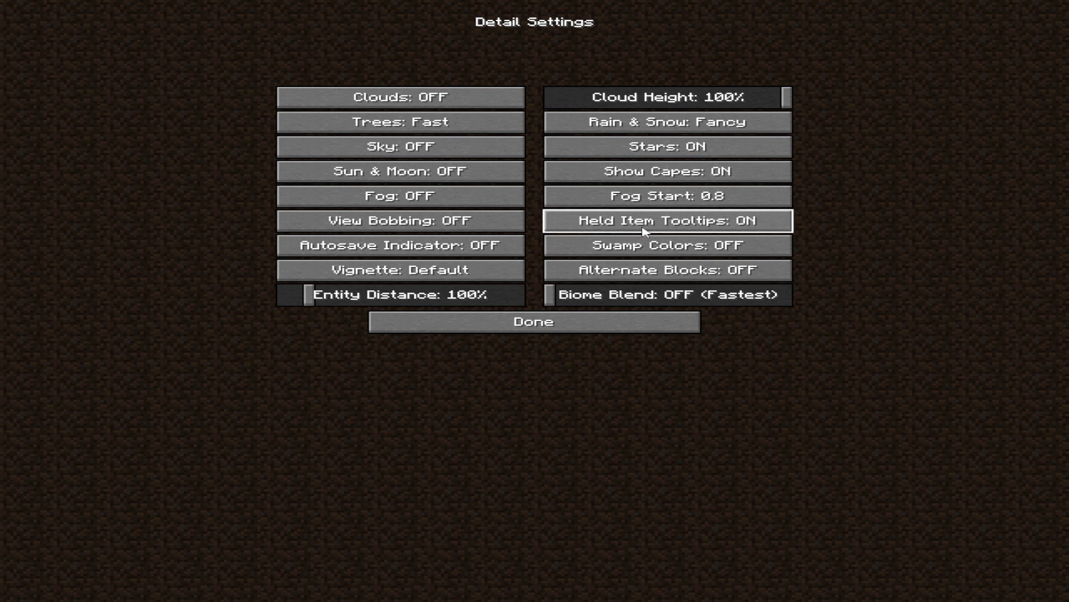
In the detail settings, turn off Held Item Tooltips, Show Capes and Rain & Snow, and lower Cloud Height to OFF.
click(723, 231)
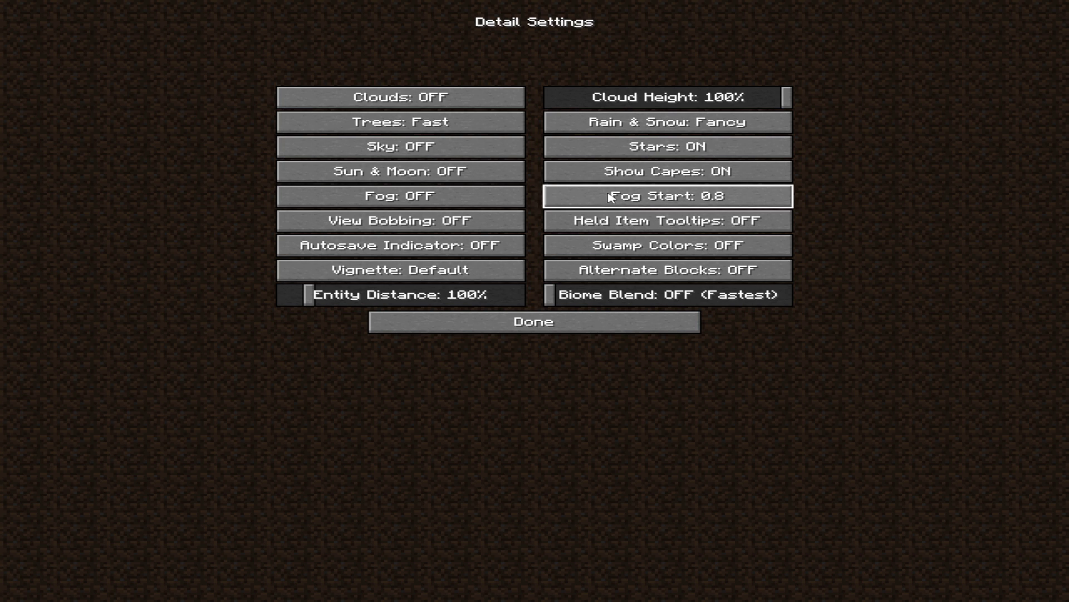
click(690, 182)
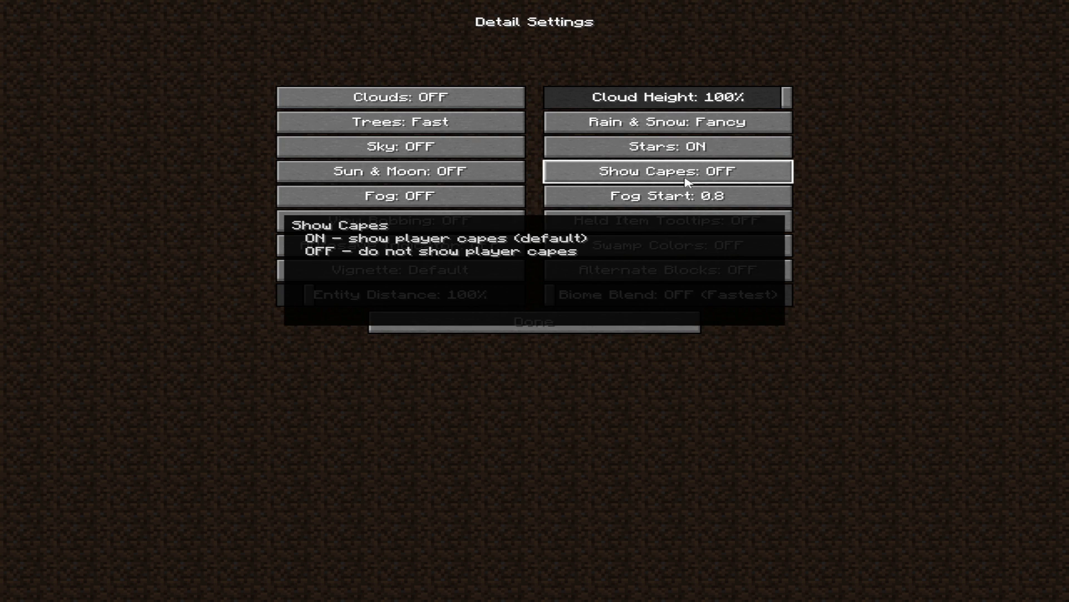
click(664, 129)
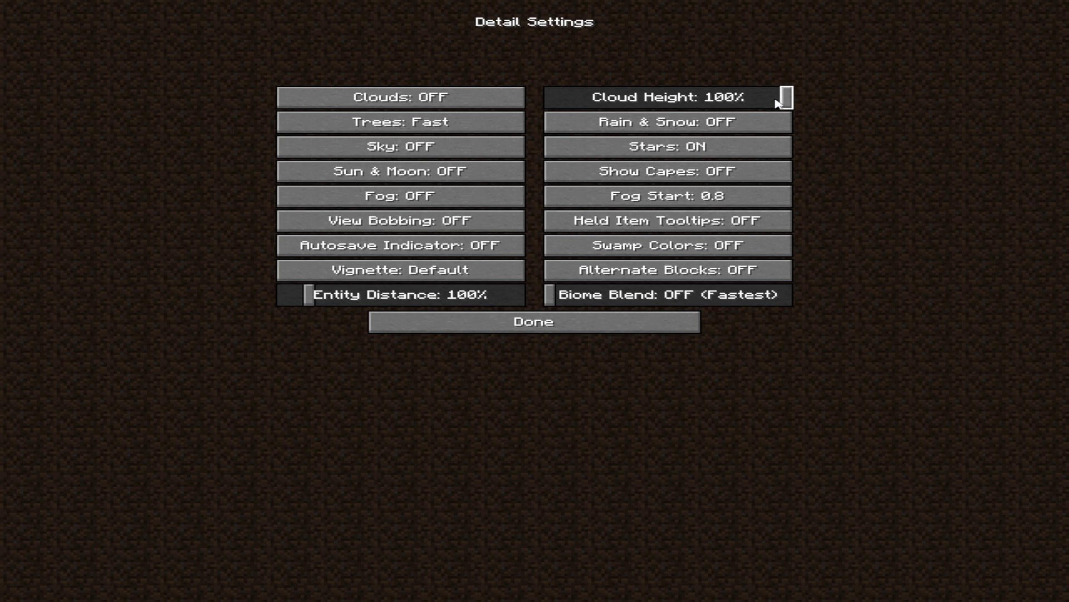
drag(779, 104, 492, 114)
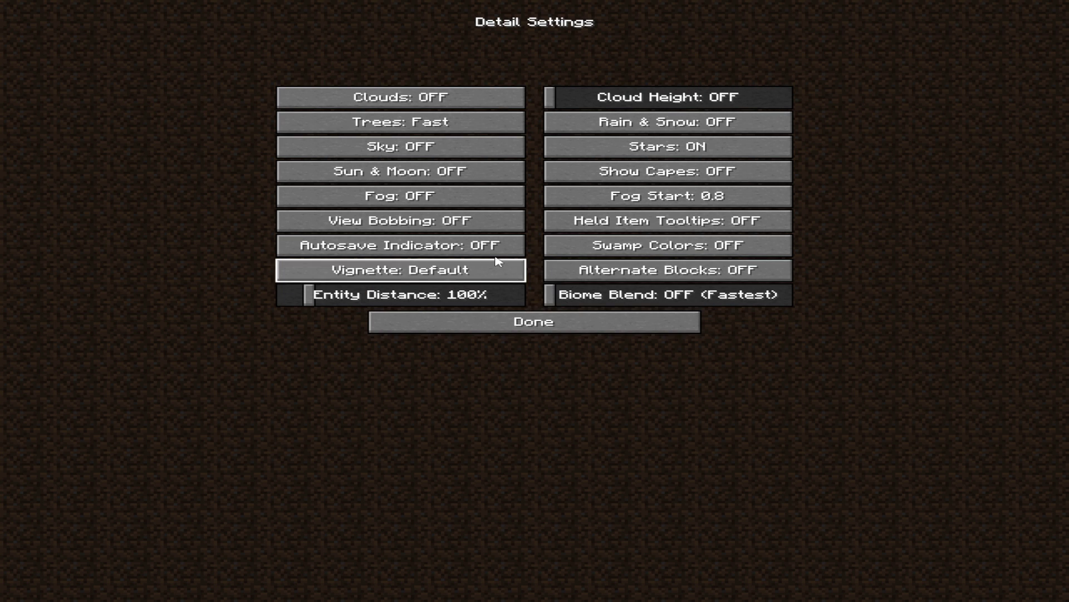
click(533, 330)
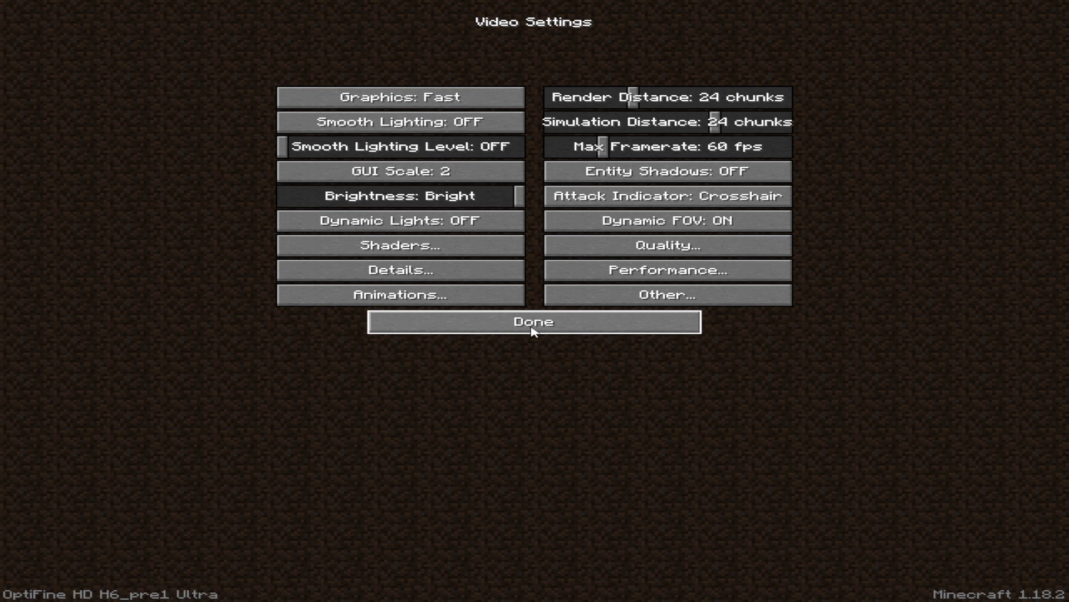
Turn all animations off in the animation settings, including particles reduced to Minimal.
click(394, 301)
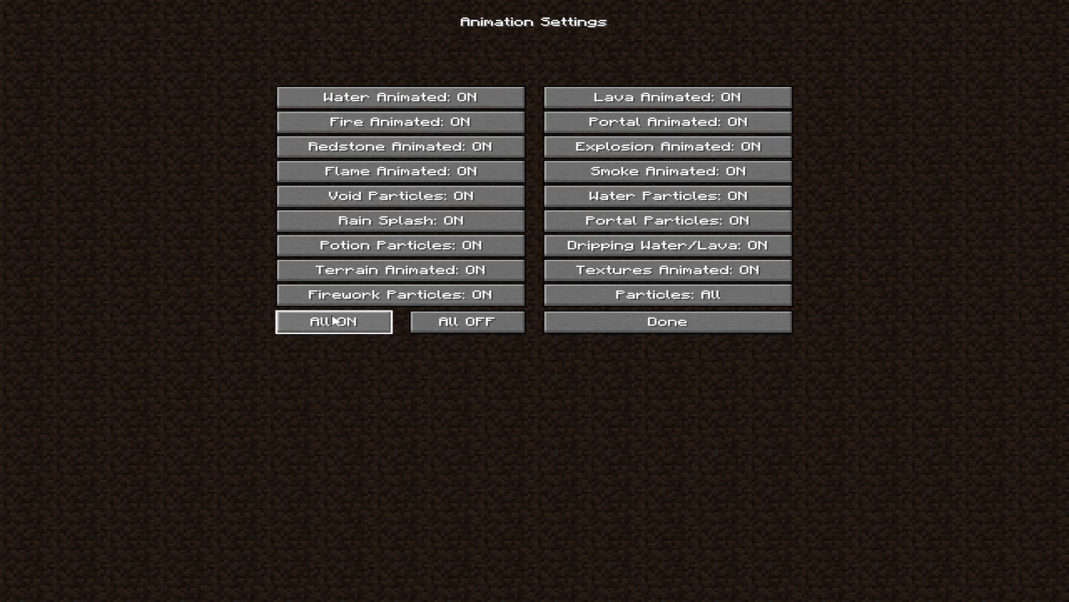
click(463, 325)
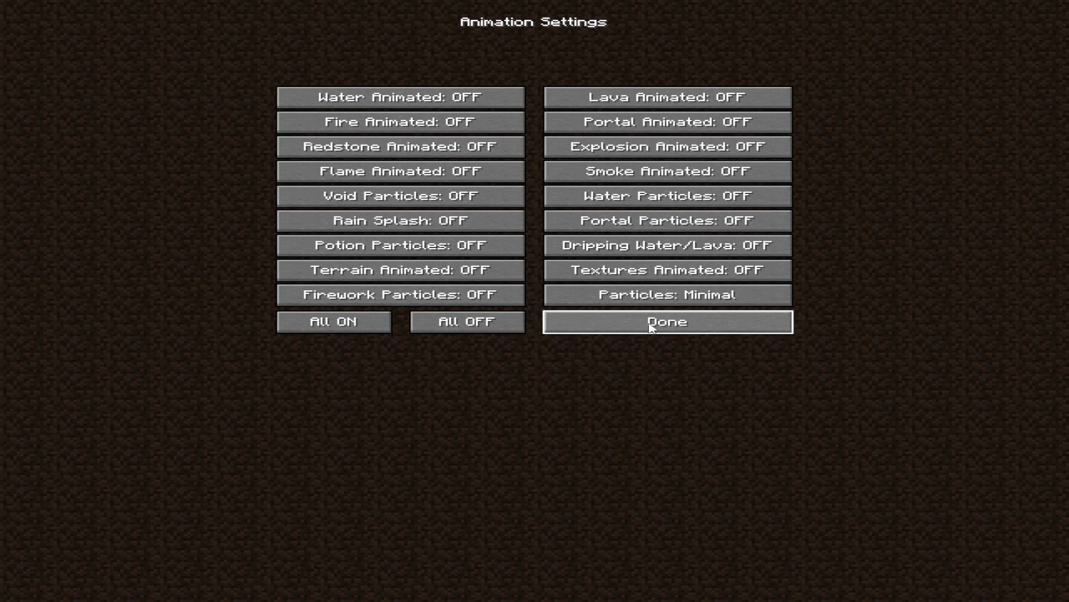
click(670, 331)
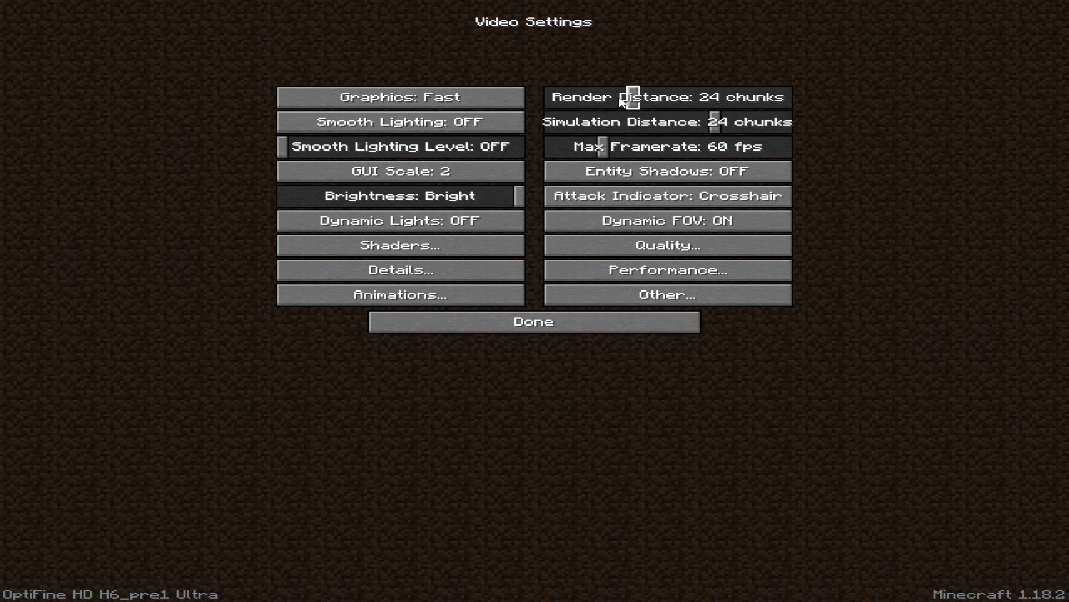
Set Render Distance and Simulation Distance to 10 chunks each and Max Framerate to Unlimited.
drag(618, 101, 579, 103)
drag(715, 124, 592, 128)
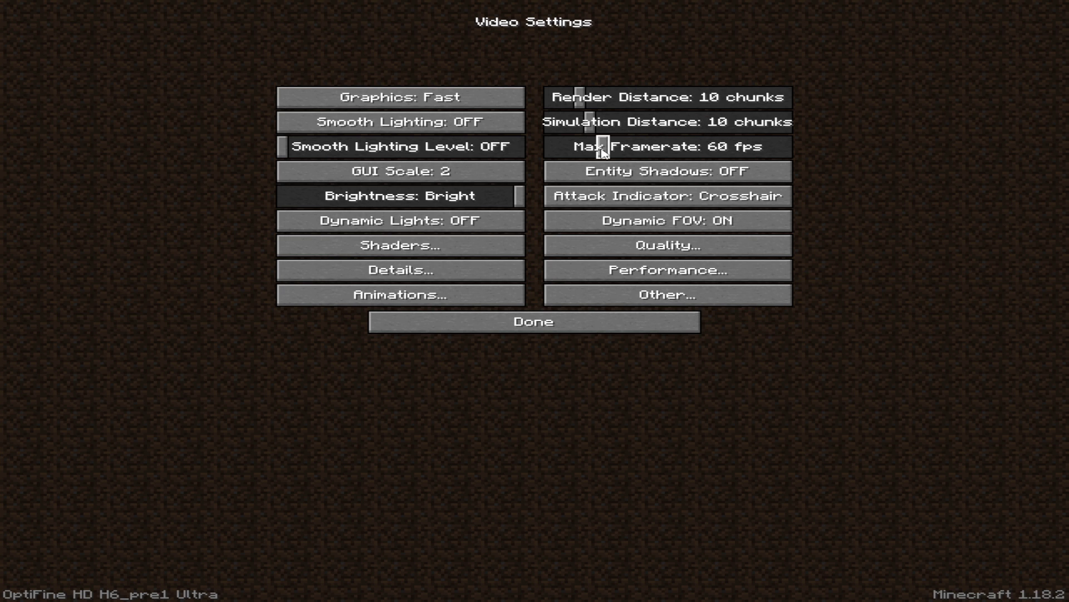
drag(604, 152, 849, 150)
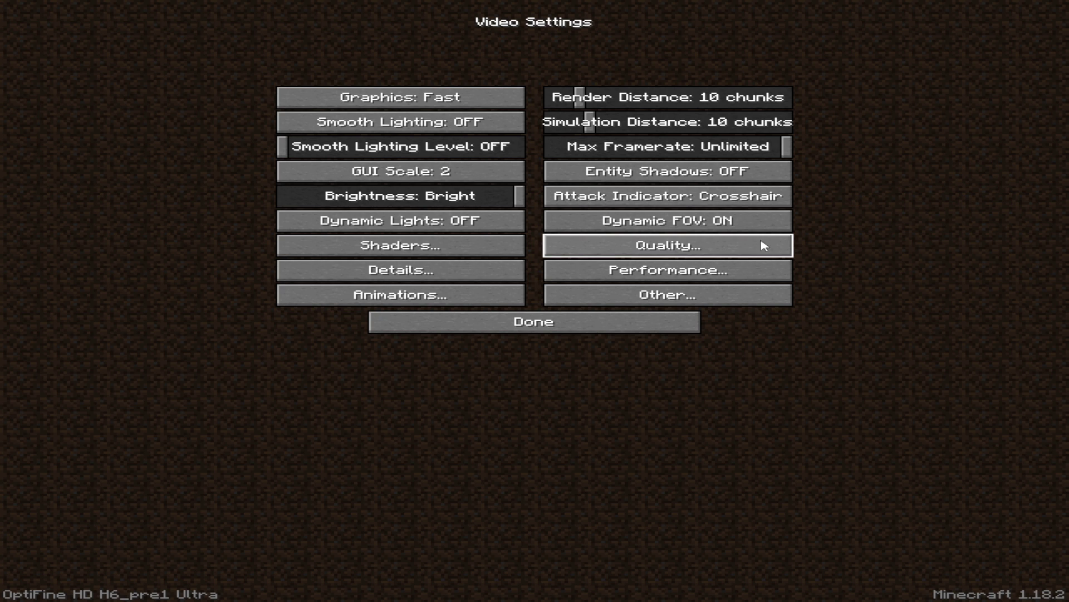
In the quality settings, turn off Better Grass, Custom Fonts, Connected Textures, Custom Sky and Custom Entity Models.
click(661, 247)
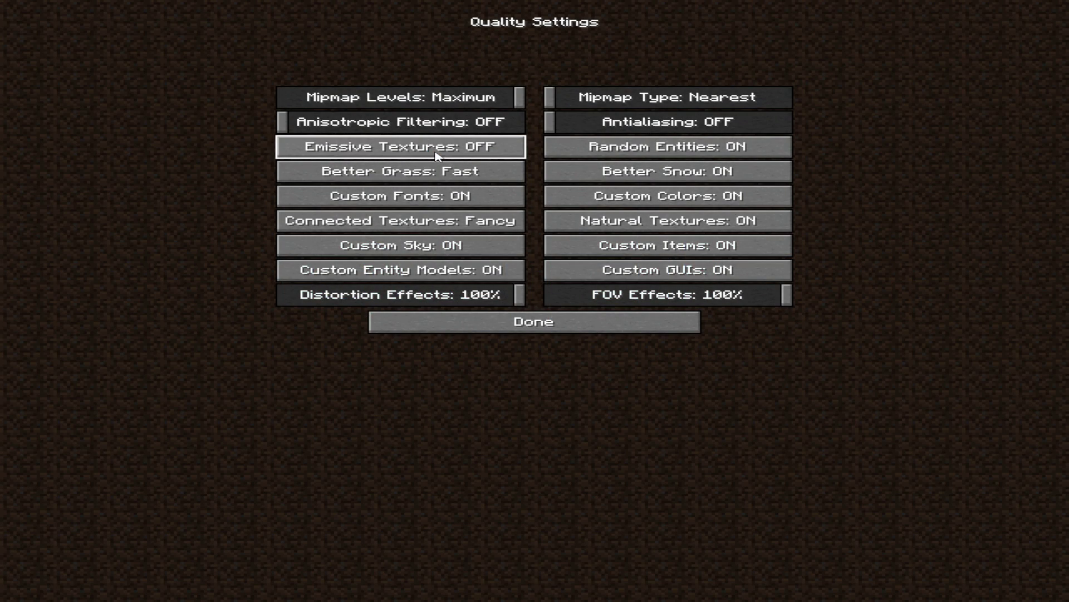
click(454, 173)
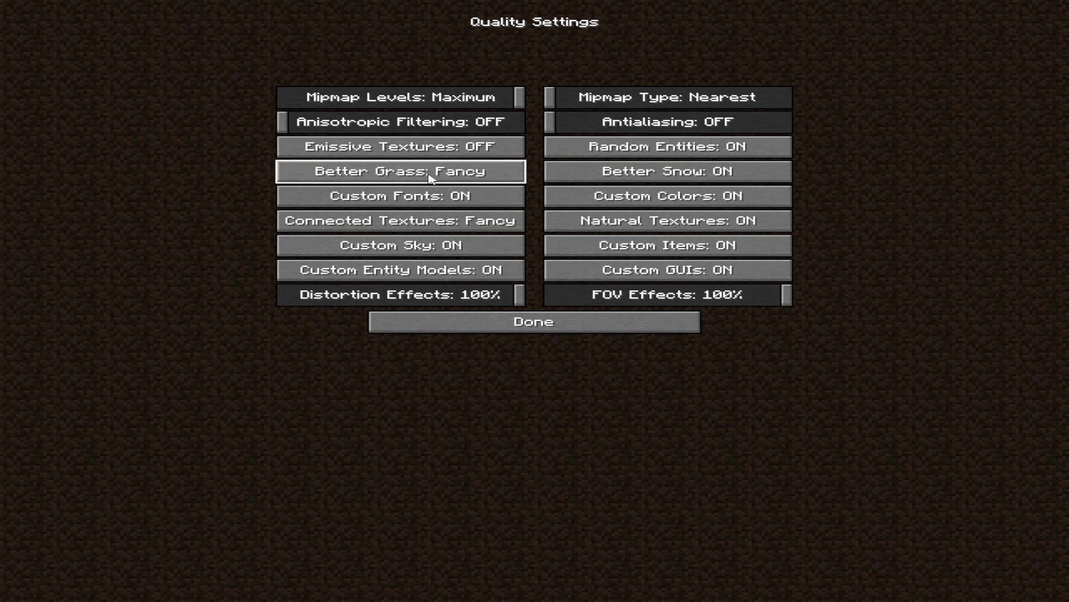
click(441, 177)
click(446, 199)
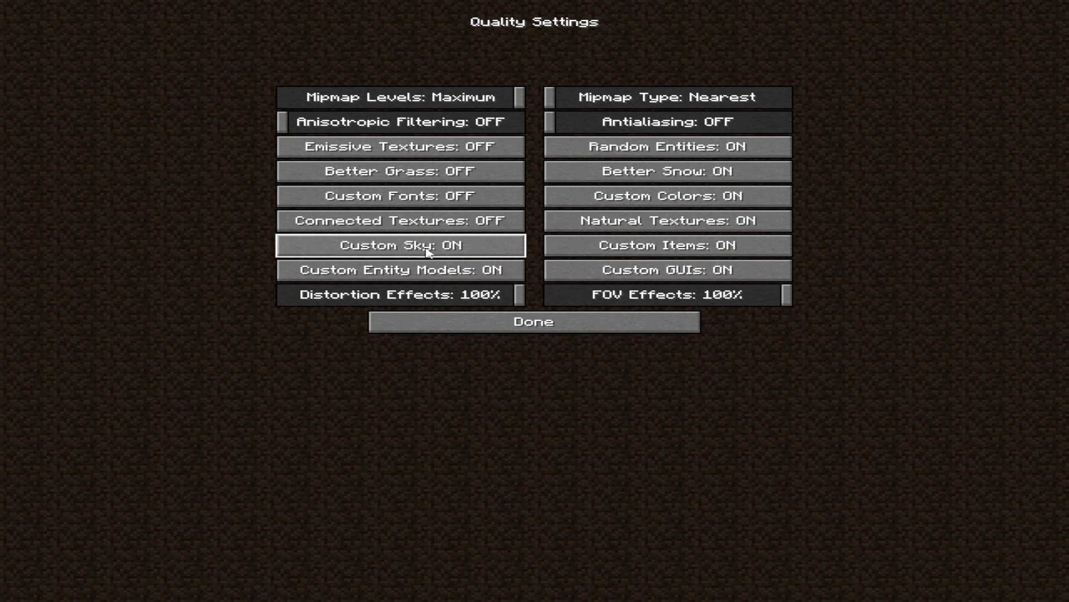
click(396, 255)
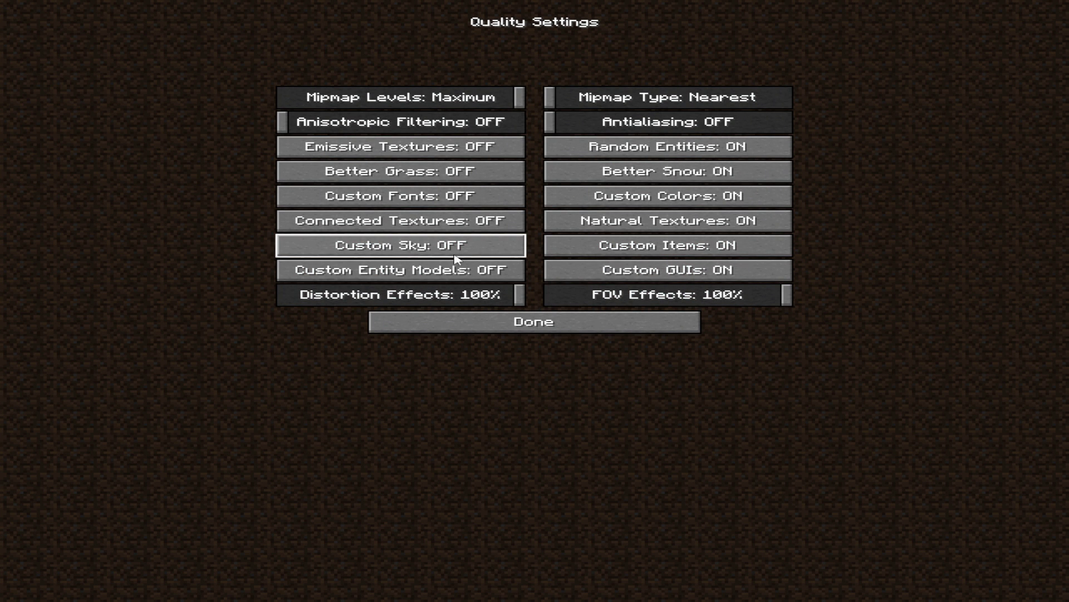
Turn off Random Entities, Better Snow, Custom Colors, Natural Textures, Custom Items and Custom GUIs.
click(669, 154)
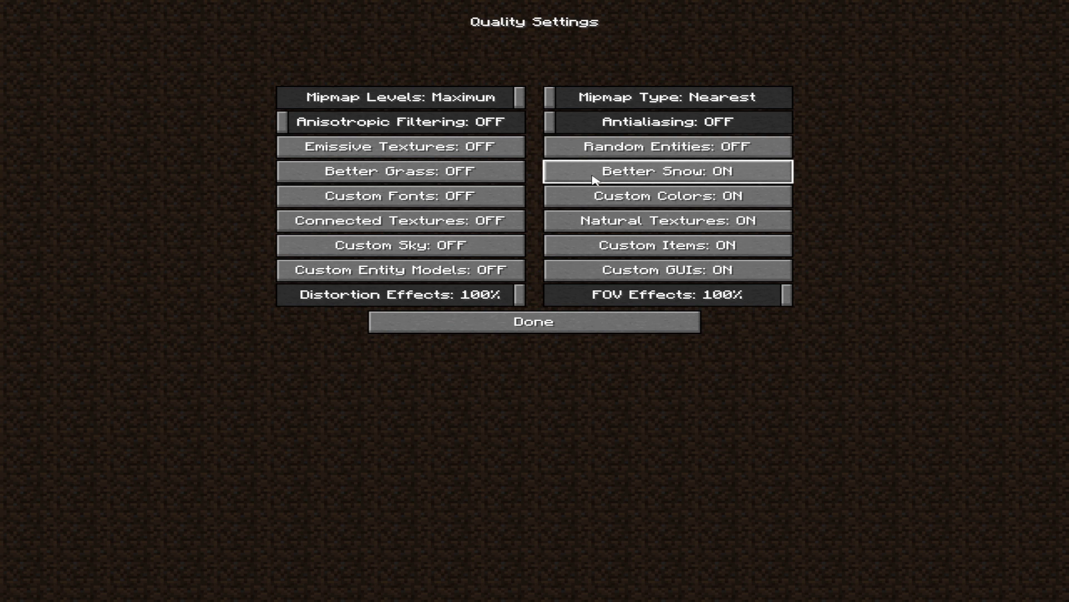
click(683, 177)
click(645, 204)
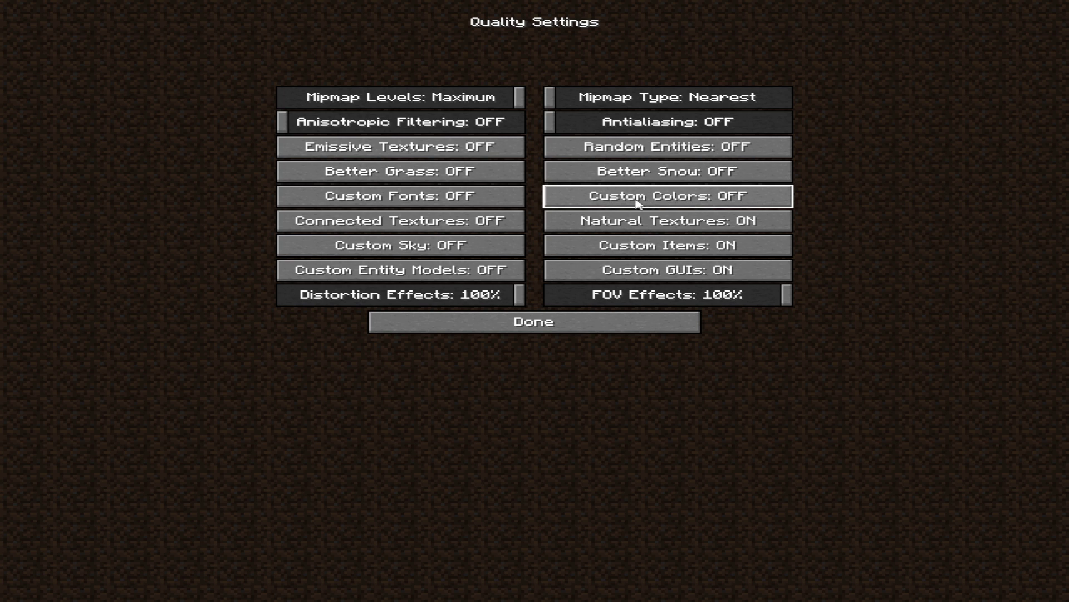
click(691, 222)
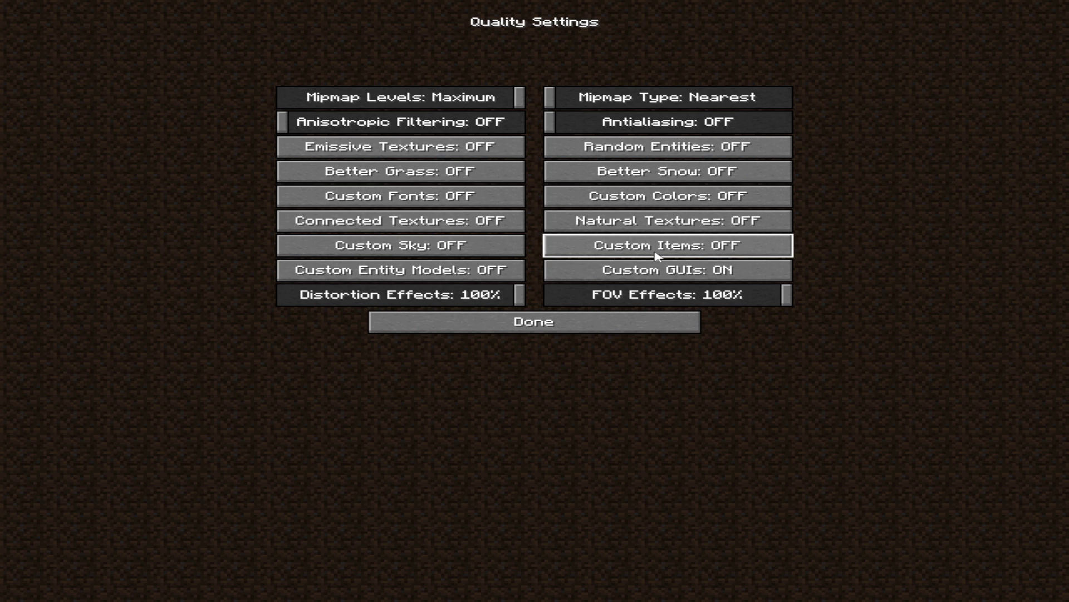
click(724, 274)
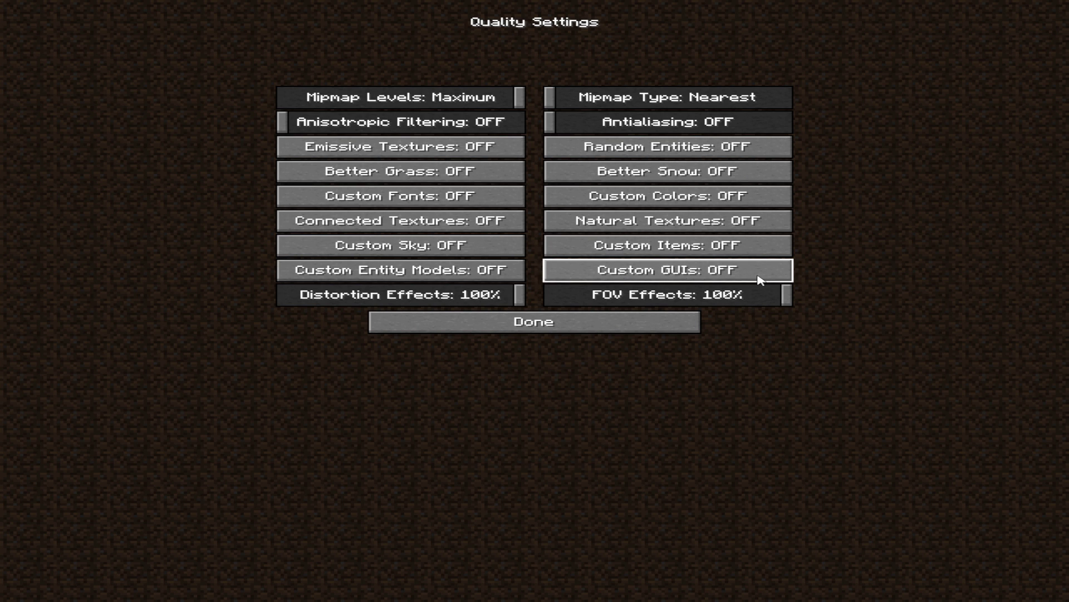
click(519, 330)
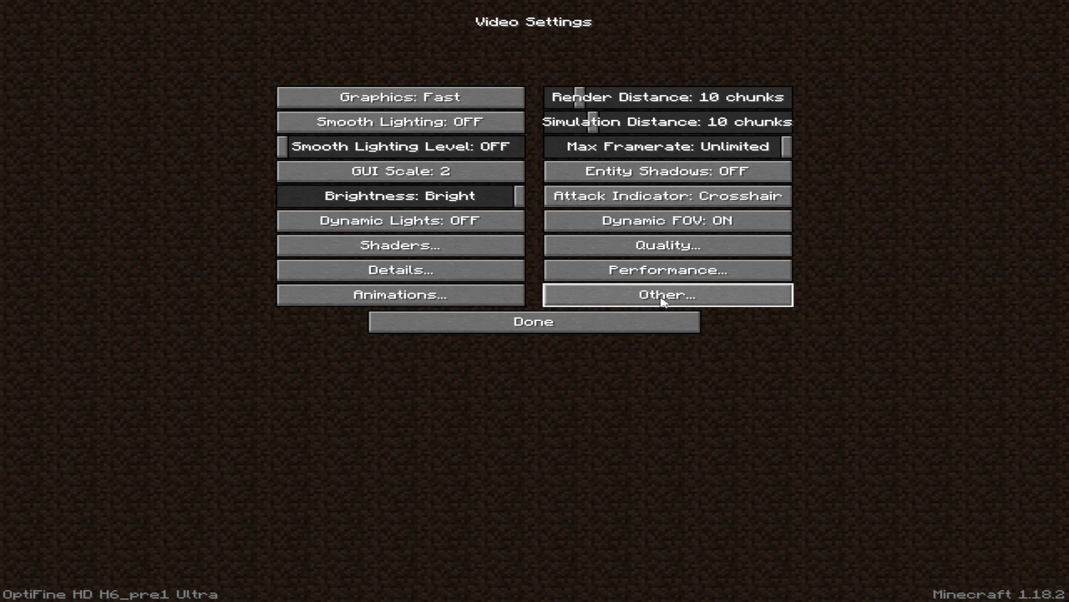
In the performance settings, turn on Render Regions, Smooth FPS and Lazy Chunk Loading, and set Chunk Updates to 1.
click(673, 284)
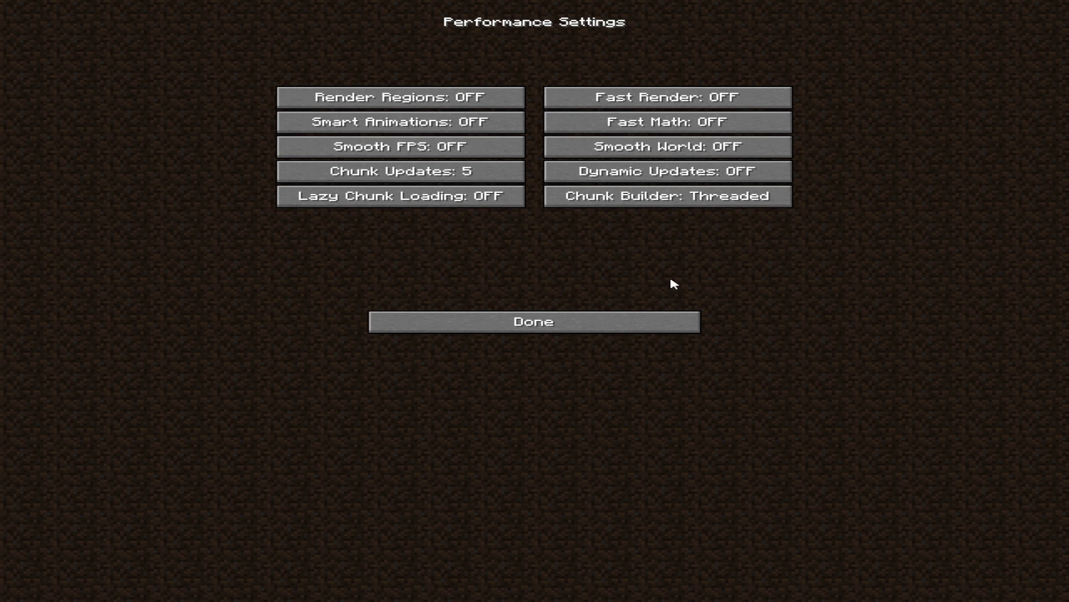
click(383, 96)
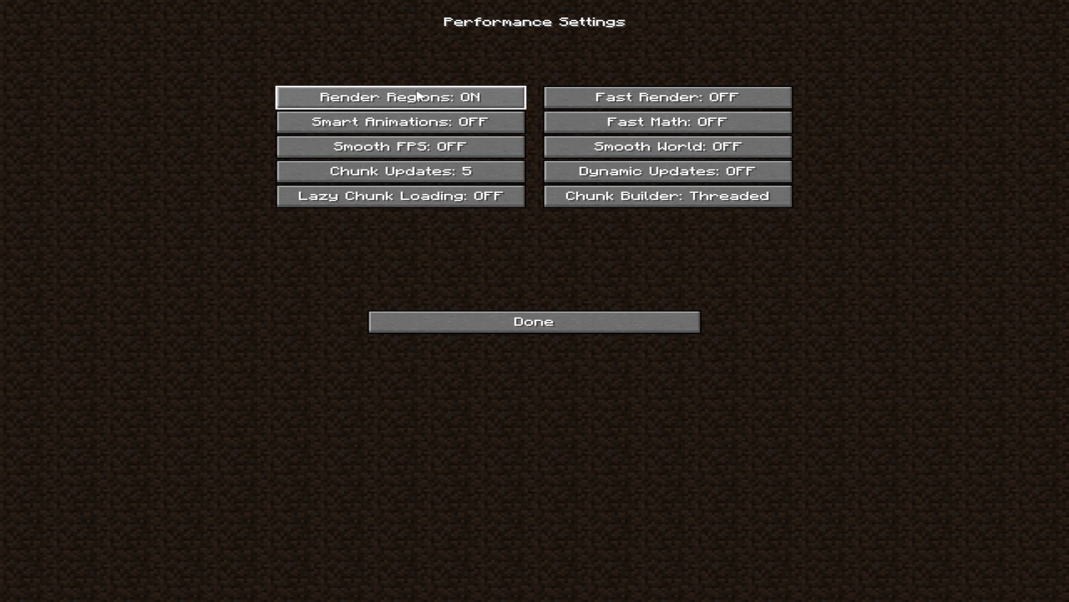
click(413, 150)
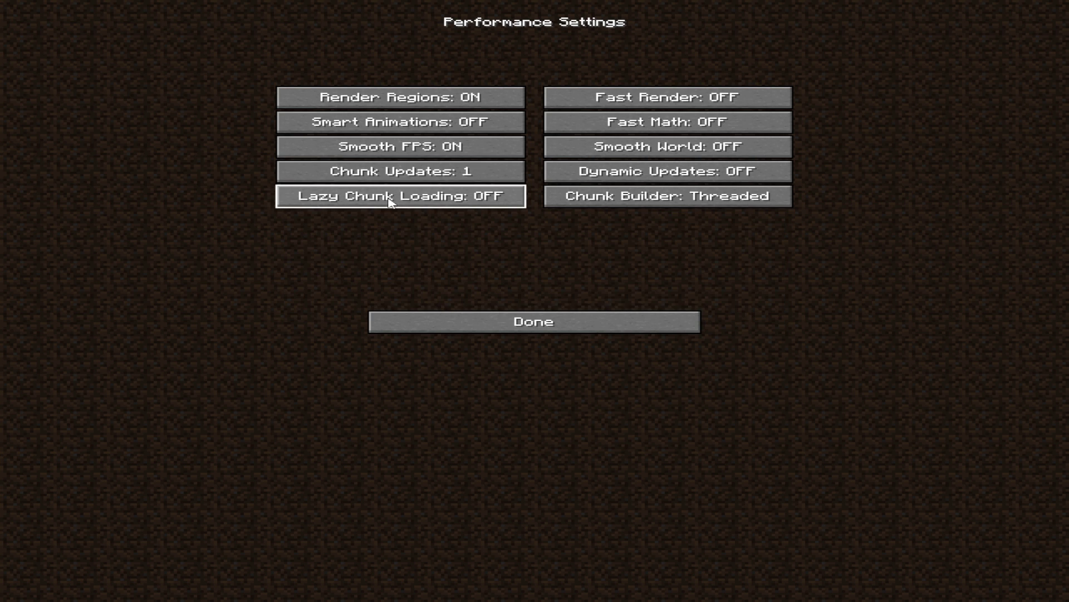
click(427, 205)
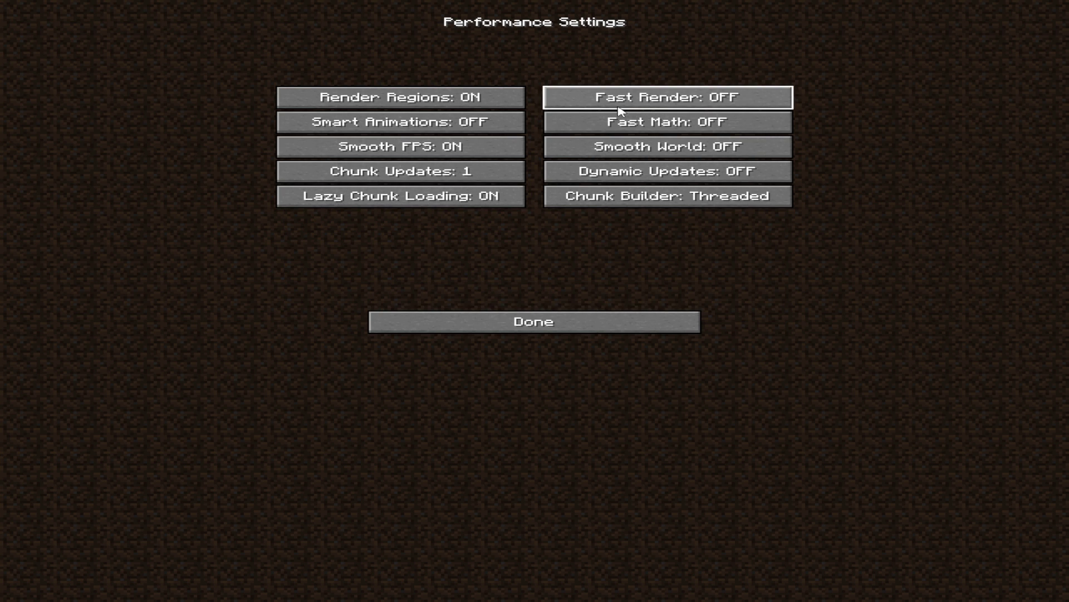
Turn on Fast Render, Smooth World and Dynamic Updates in the performance settings.
click(647, 106)
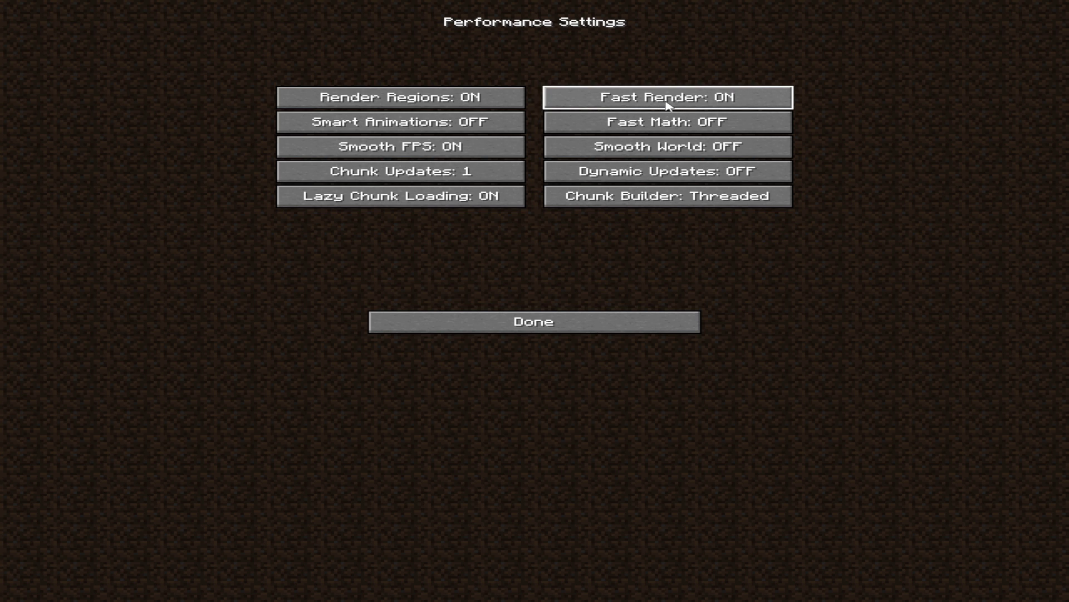
mouse_move(668, 105)
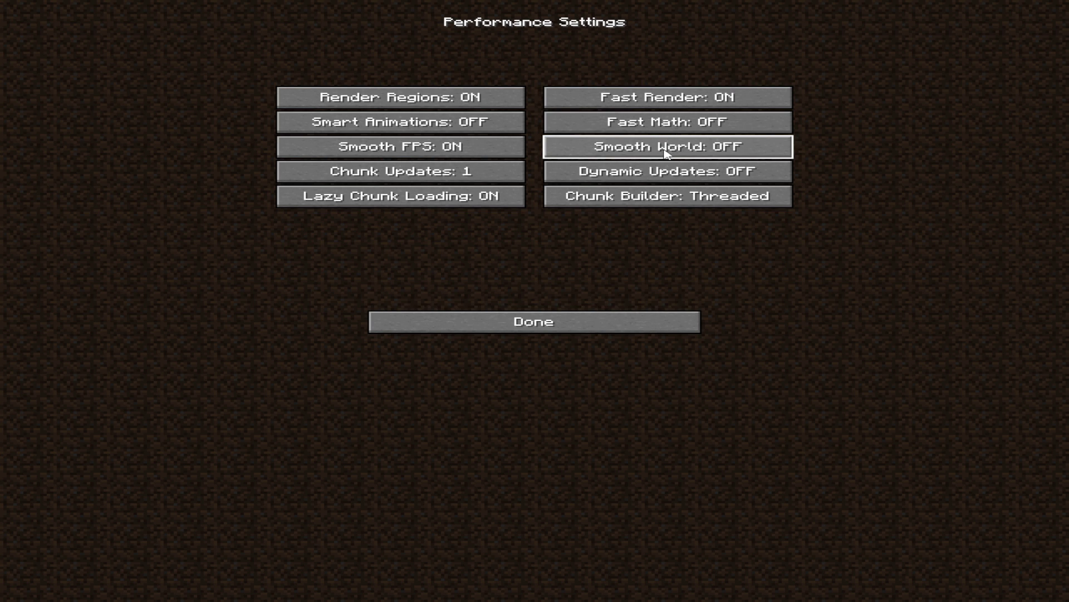
click(695, 156)
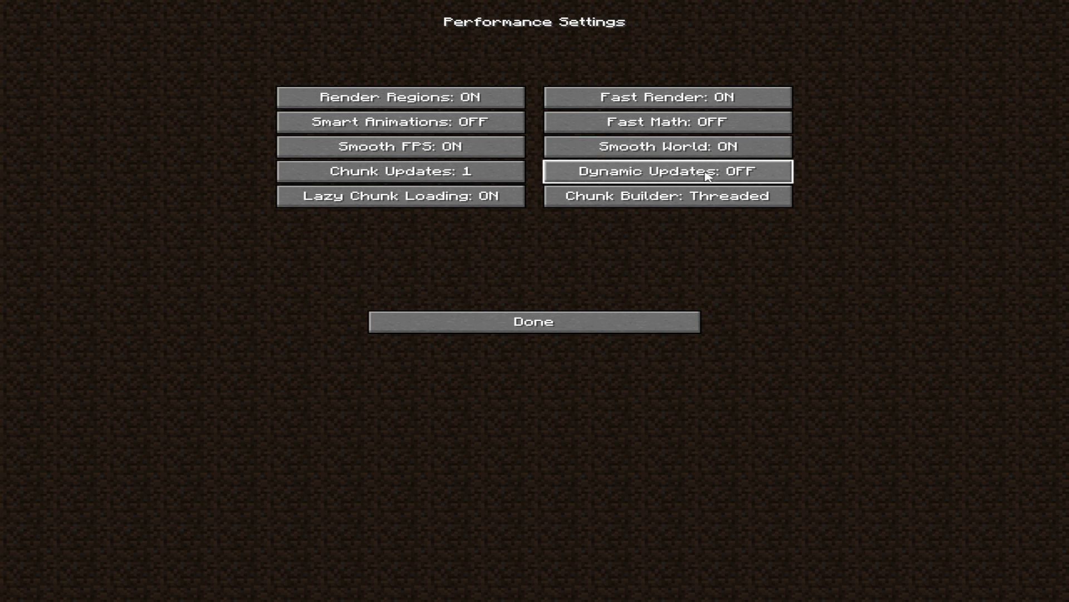
click(649, 176)
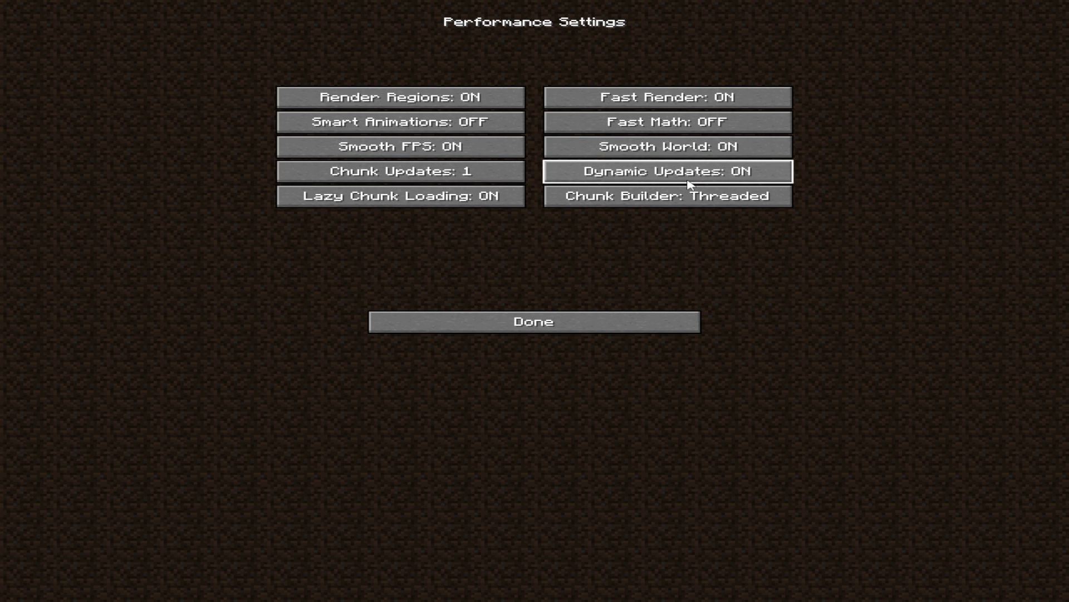
click(523, 328)
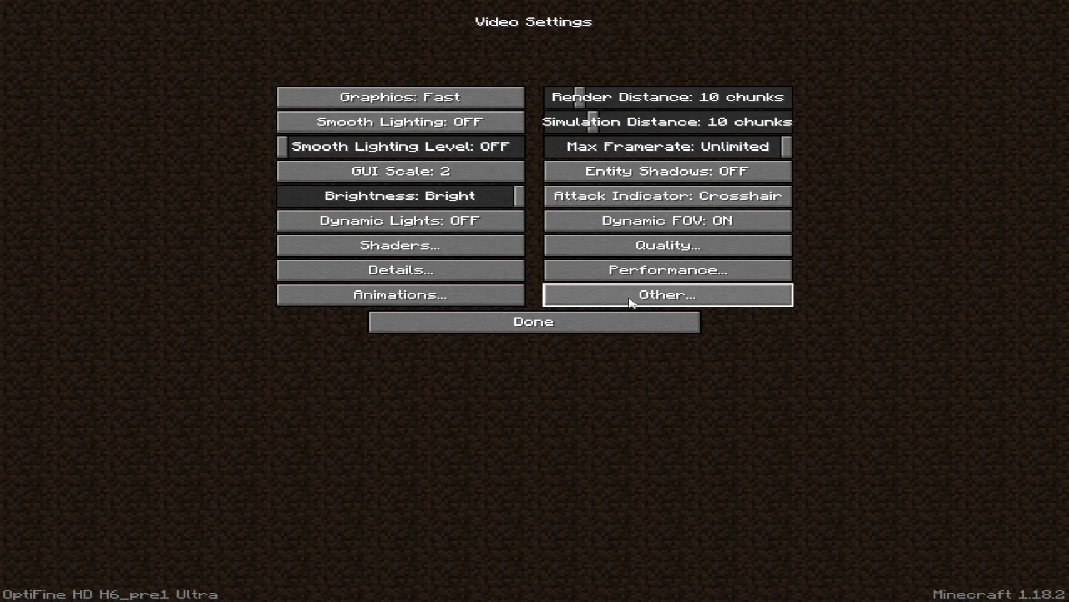
In the other settings, turn on Show FPS and Weather, and leave the options screens.
click(677, 301)
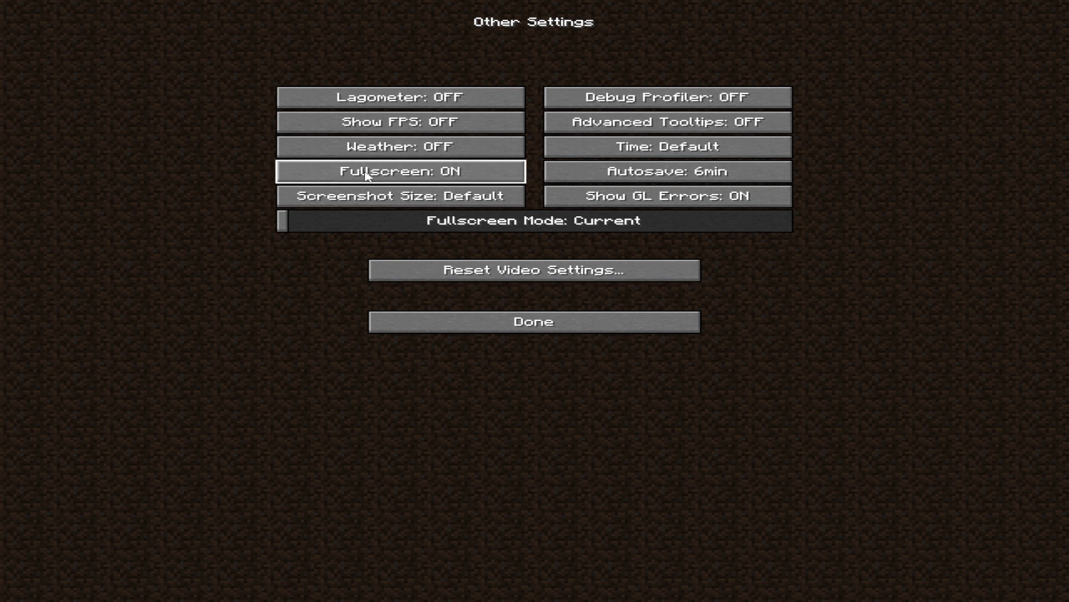
mouse_move(304, 111)
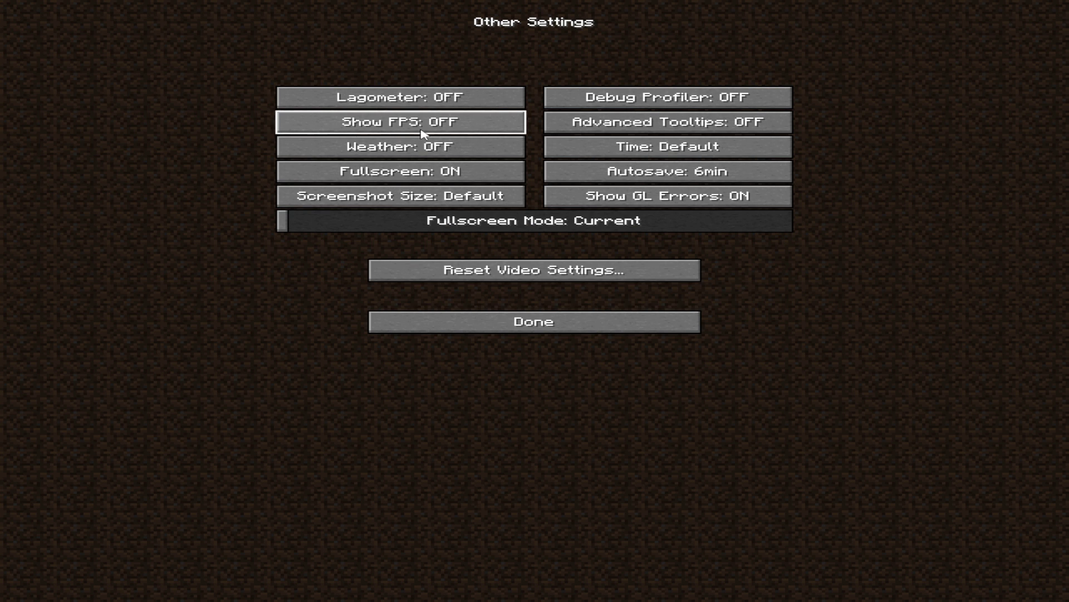
click(383, 129)
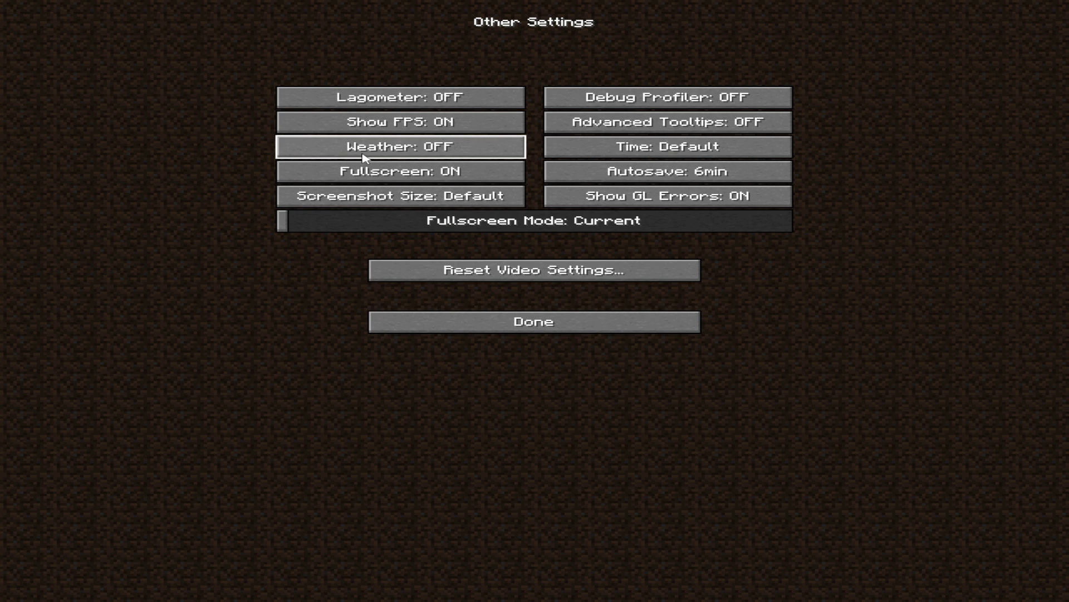
click(366, 154)
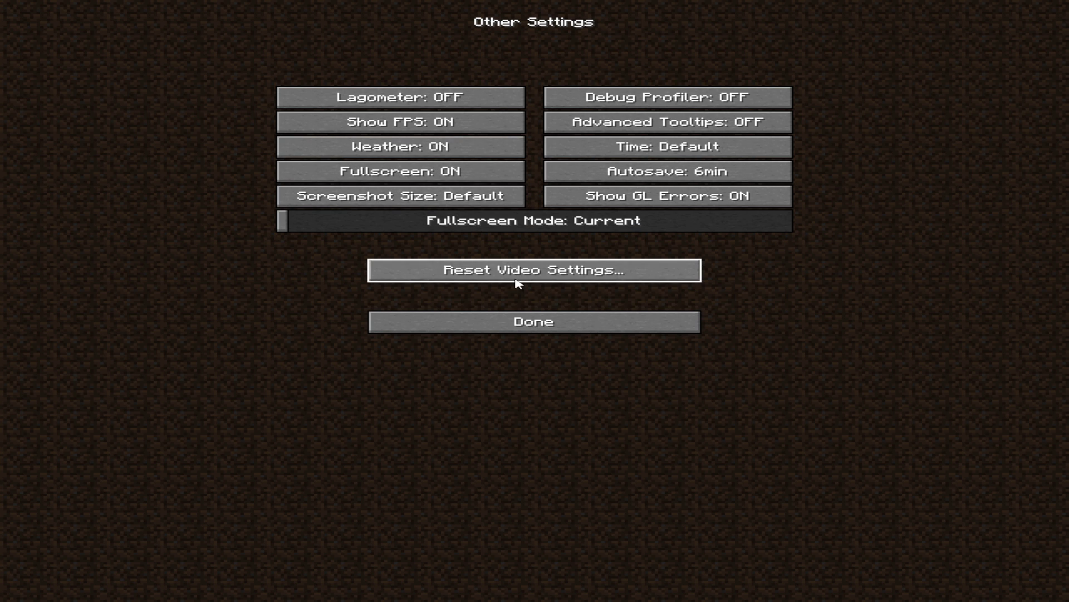
click(514, 333)
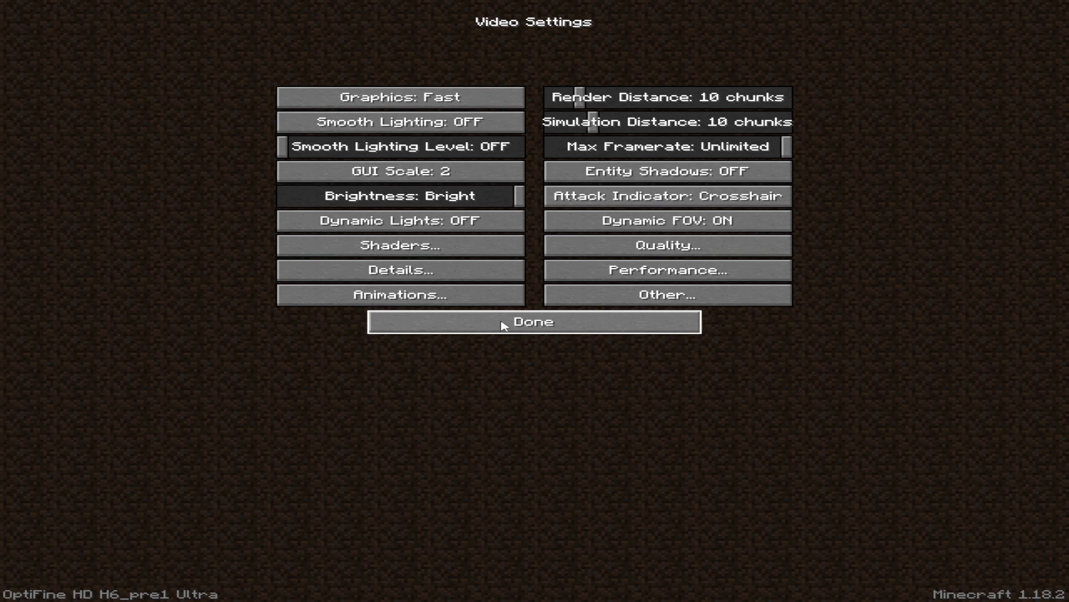
click(507, 325)
click(517, 319)
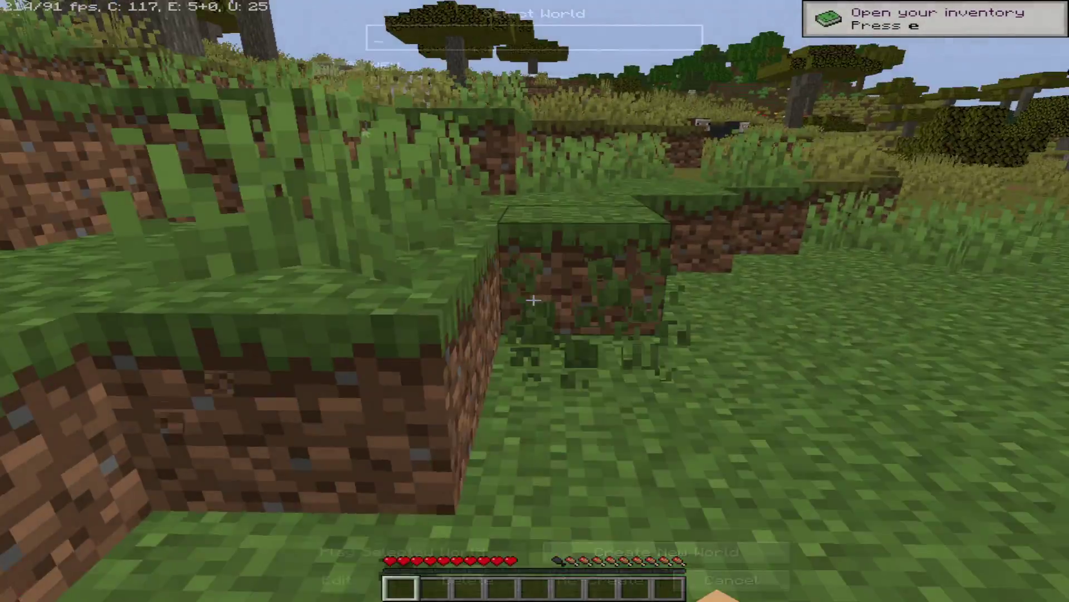
Walk around in the world, break some grass and cycle the camera to the front-facing third-person view.
key(w)
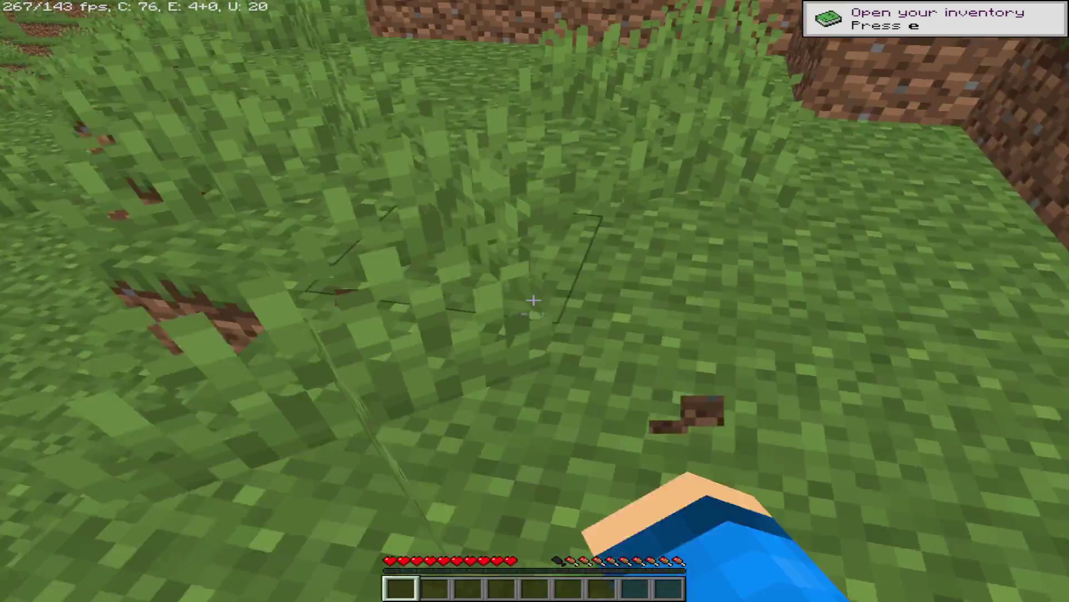
click(533, 301)
key(w)
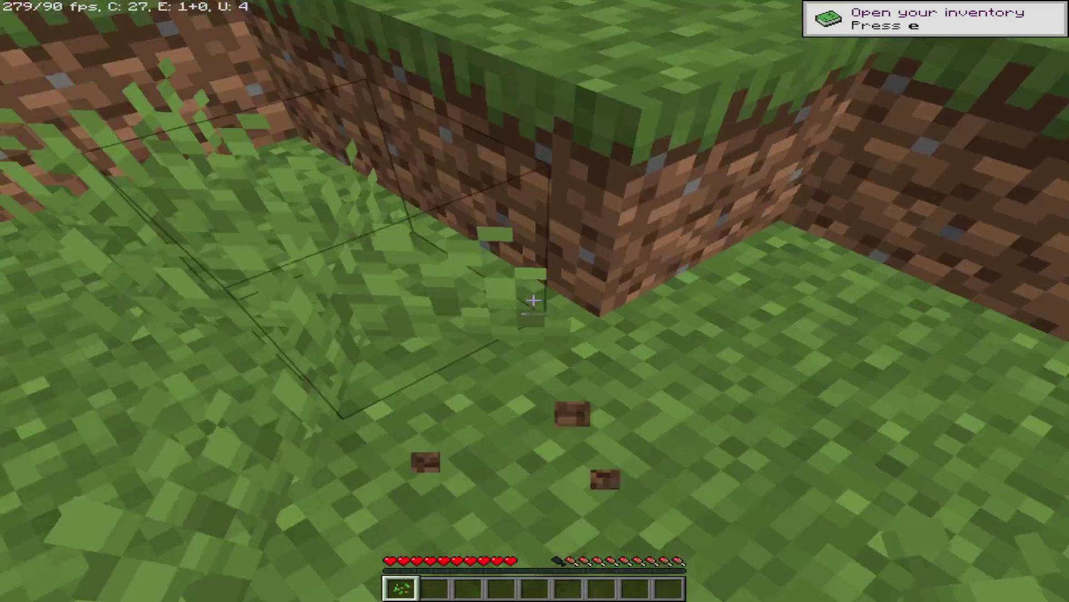
key(F5)
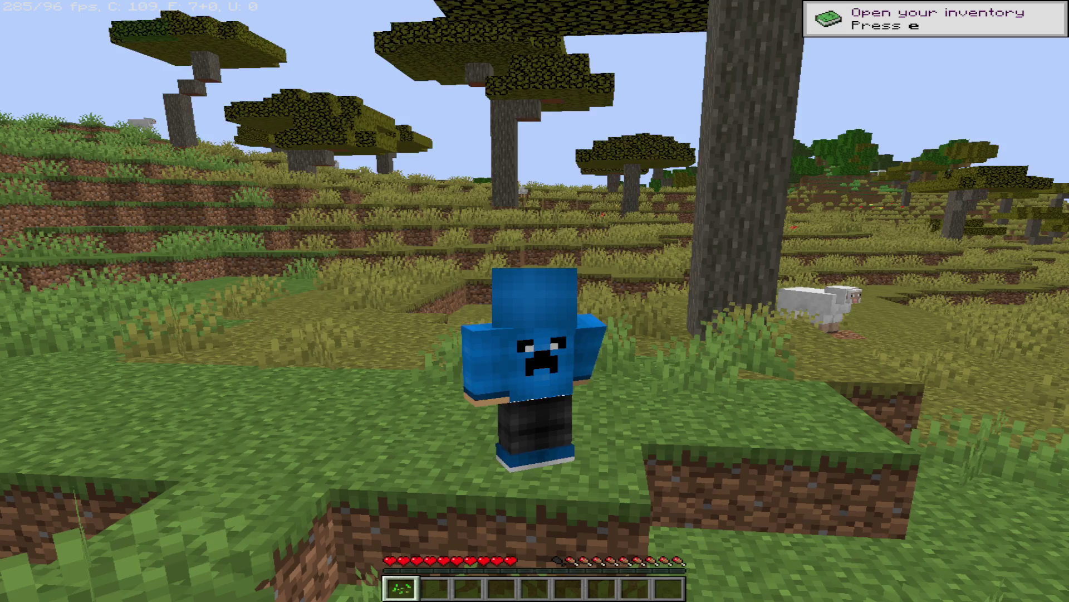
key(F5)
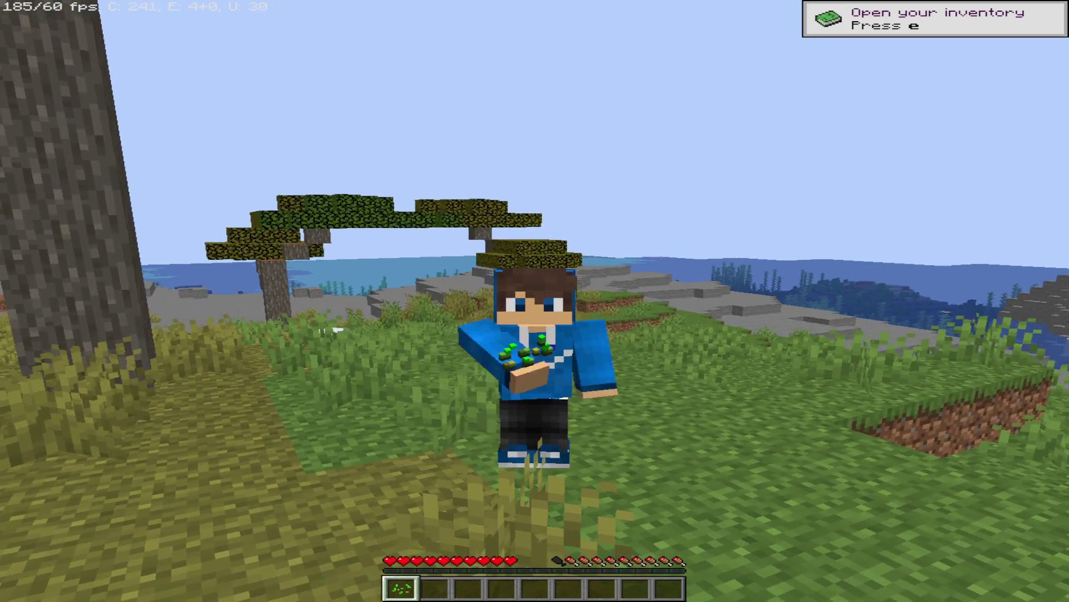